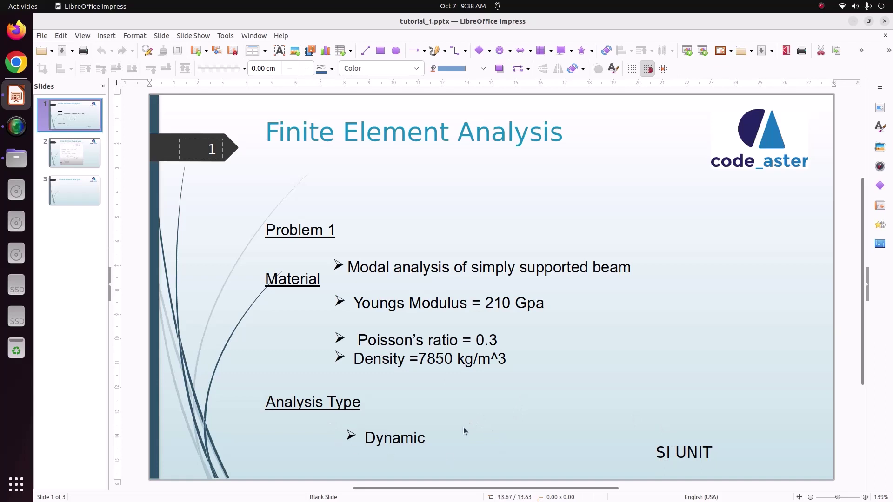
Show Impress slide 2 with the beam frequencies f1 = 183,236299 Hz through f5 = 4585,548711 Hz
{"action": "left_click", "coordinate": [65, 139]}
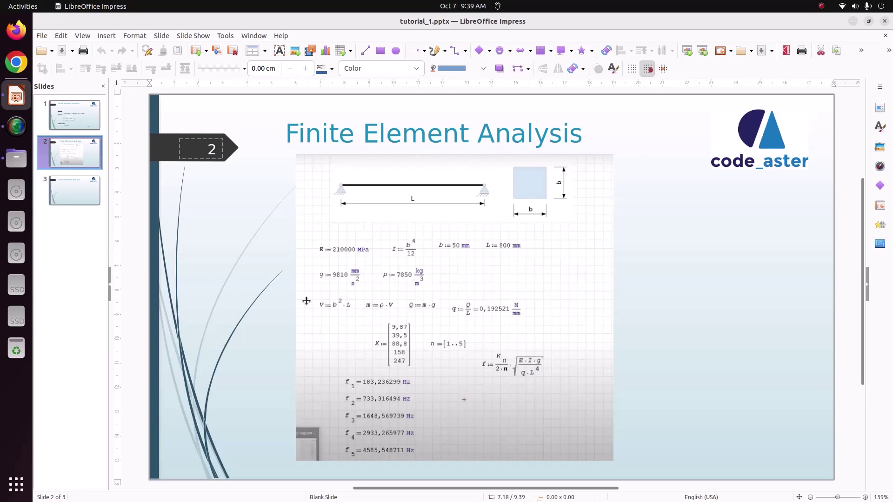
Open a terminal in the Videos folder and run the pasted salome_meca launch command
{"action": "left_click", "coordinate": [16, 159]}
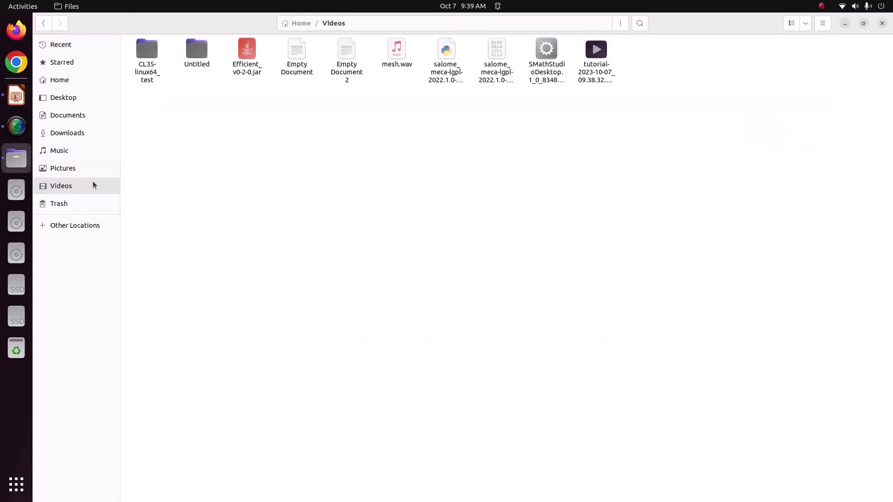
{"action": "right_click", "coordinate": [316, 171]}
{"action": "left_click", "coordinate": [405, 231]}
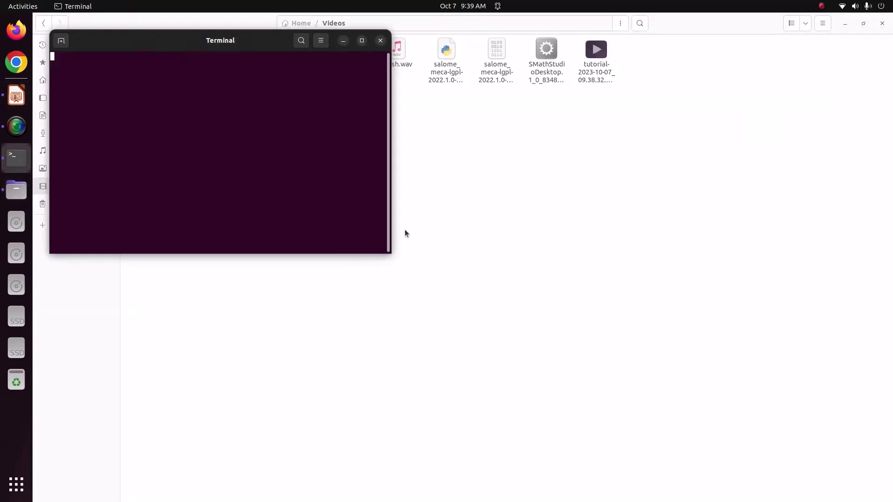
{"action": "type", "text": "./salome_meca-lgpl-2022.1.0-1-20221225-scibian-9 --soft"}
{"action": "key", "text": "Return"}
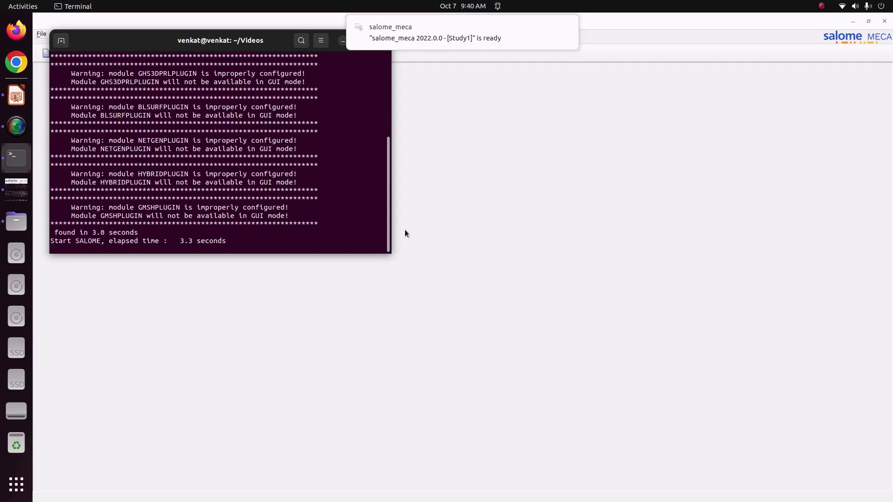
Switch salome_meca to the Geometry module with a 3-D view, checking beam dimensions on the slide
{"action": "left_click", "coordinate": [406, 230]}
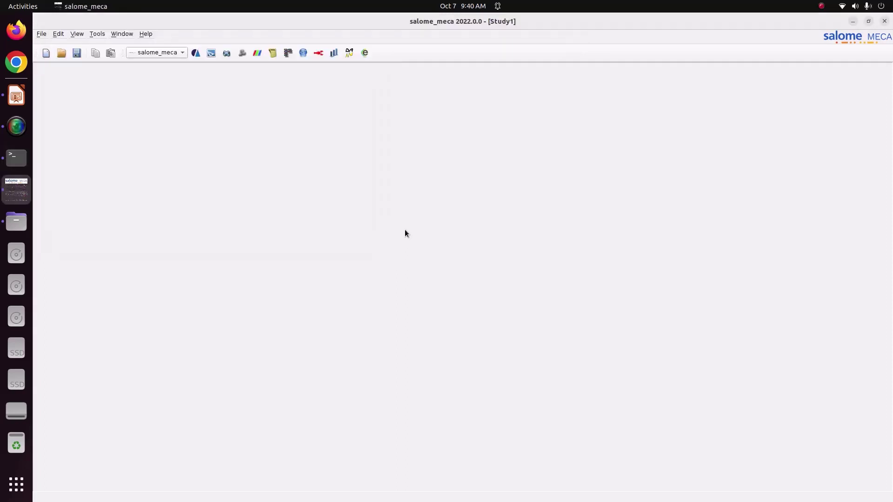
{"action": "left_click", "coordinate": [153, 52]}
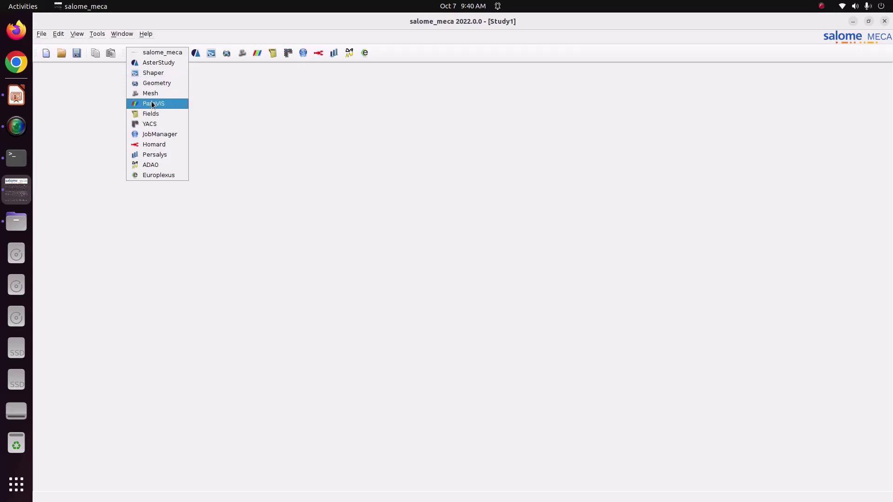
{"action": "left_click", "coordinate": [168, 83]}
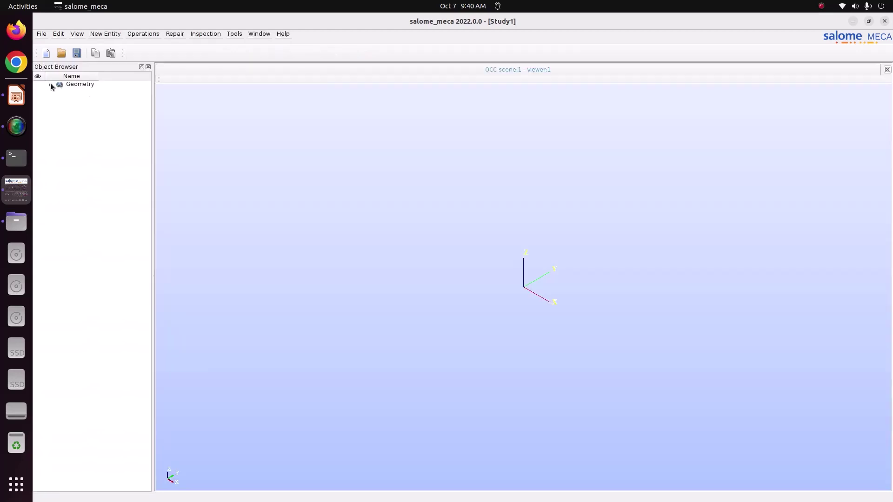
{"action": "left_click", "coordinate": [50, 85]}
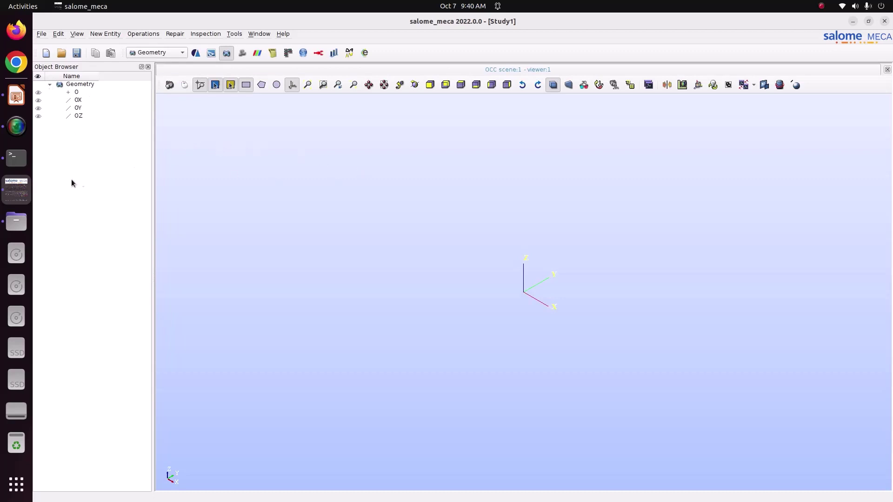
{"action": "left_click", "coordinate": [16, 95]}
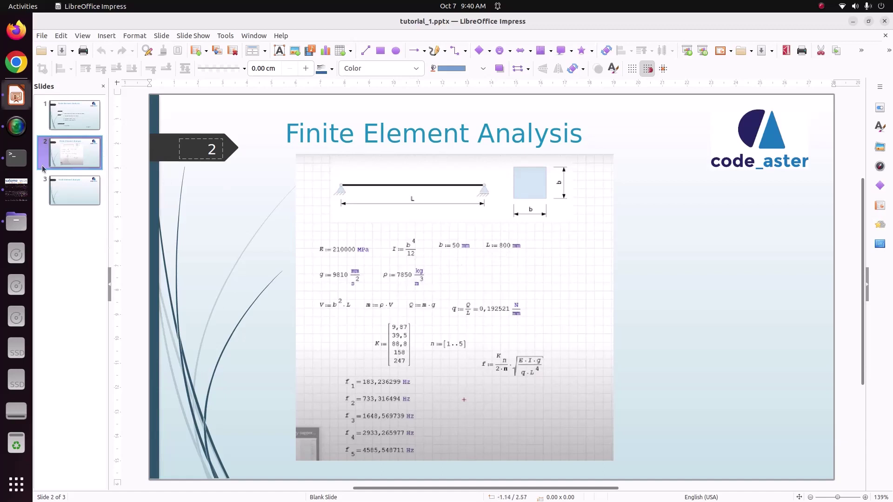
{"action": "left_click", "coordinate": [17, 198]}
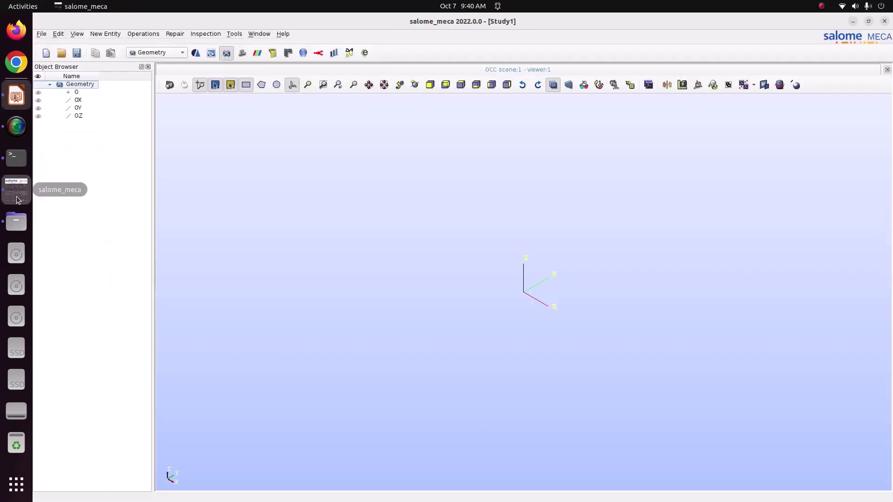
Start a Box primitive and enter Dx 0.8, Dy 0.05 and Dz 0.05
{"action": "left_click", "coordinate": [114, 34]}
{"action": "mouse_move", "coordinate": [129, 54]}
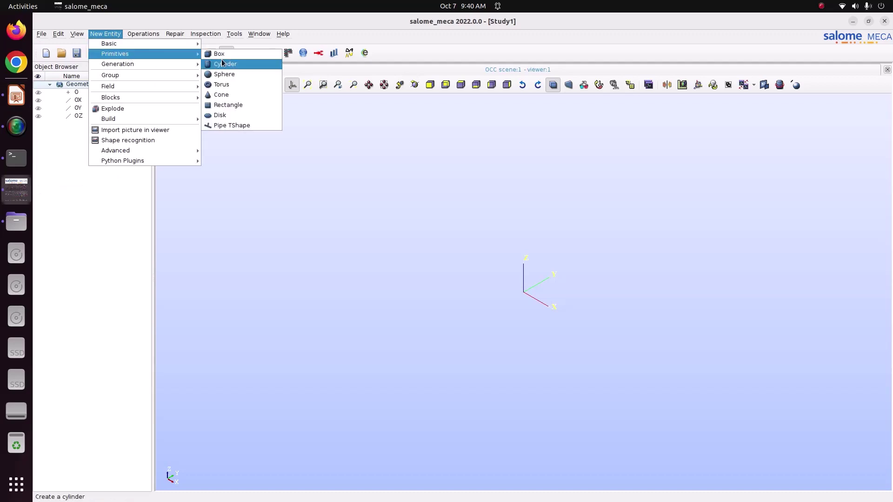
{"action": "left_click", "coordinate": [247, 55]}
{"action": "left_click_drag", "start_coordinate": [448, 162], "coordinate": [385, 146]}
{"action": "left_click_drag", "start_coordinate": [345, 270], "coordinate": [314, 267]}
{"action": "left_click_drag", "start_coordinate": [350, 240], "coordinate": [300, 230]}
{"action": "type", "text": "0.8"}
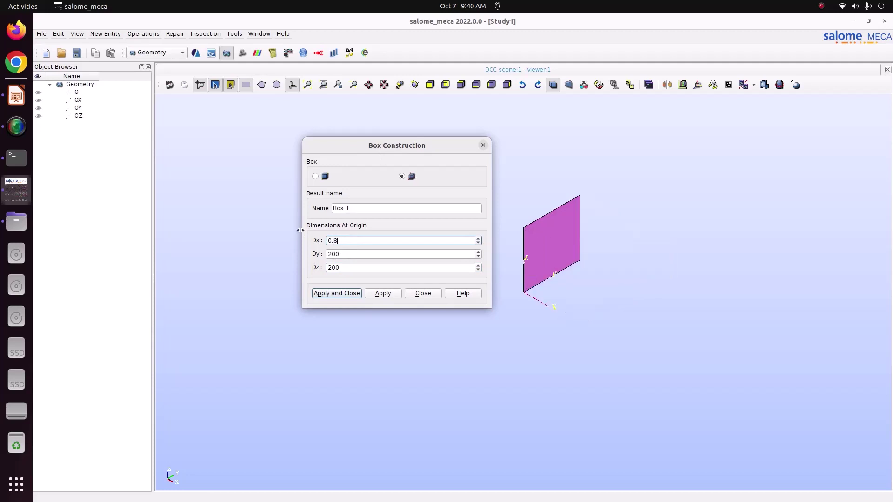
{"action": "left_click_drag", "start_coordinate": [348, 255], "coordinate": [307, 254]}
{"action": "type", "text": "0"}
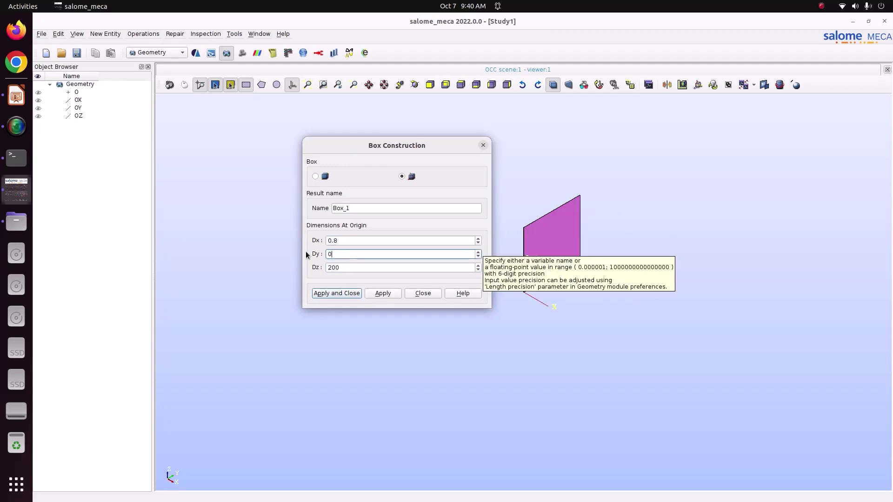
{"action": "type", "text": ".05"}
{"action": "key", "text": "Tab"}
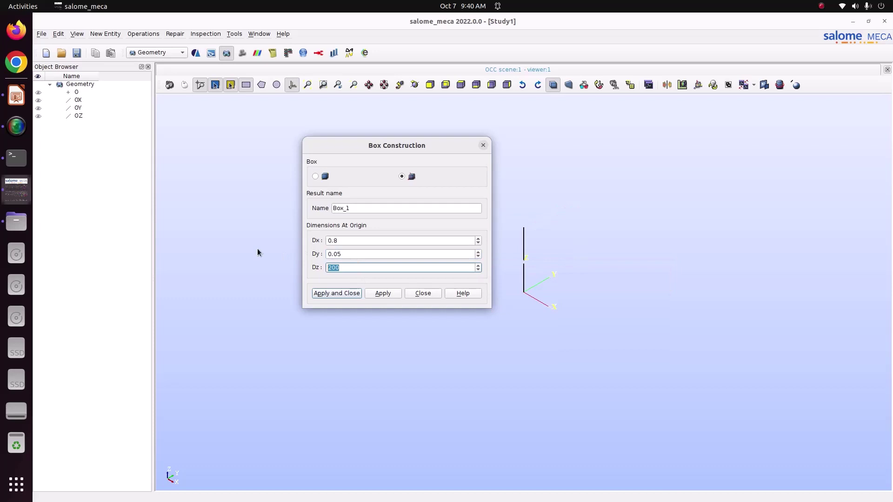
{"action": "type", "text": "0.05"}
Create Box_1 and rotate the view around the new beam solid
{"action": "left_click", "coordinate": [315, 86]}
{"action": "left_click_drag", "start_coordinate": [391, 148], "coordinate": [297, 140]}
{"action": "scroll", "coordinate": [620, 292], "scroll_direction": "down", "scroll_amount": 5}
{"action": "scroll", "coordinate": [610, 295], "scroll_direction": "up", "scroll_amount": 2}
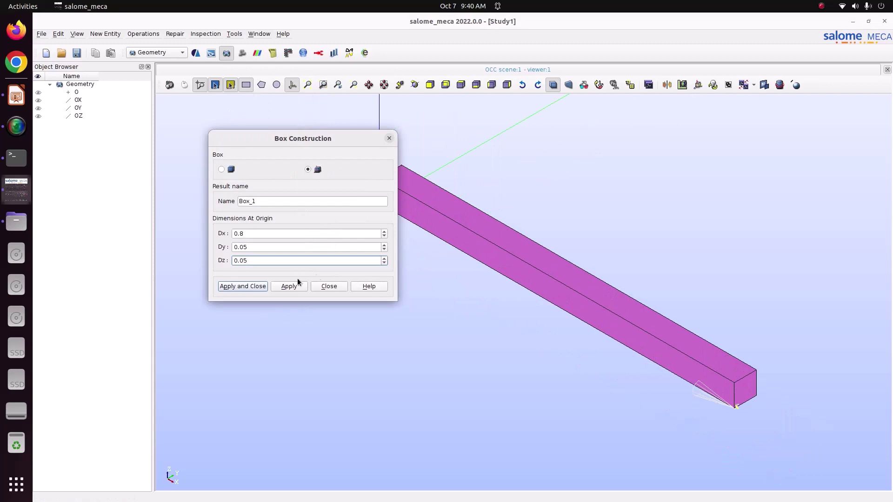
{"action": "left_click", "coordinate": [255, 286]}
{"action": "left_click", "coordinate": [415, 84]}
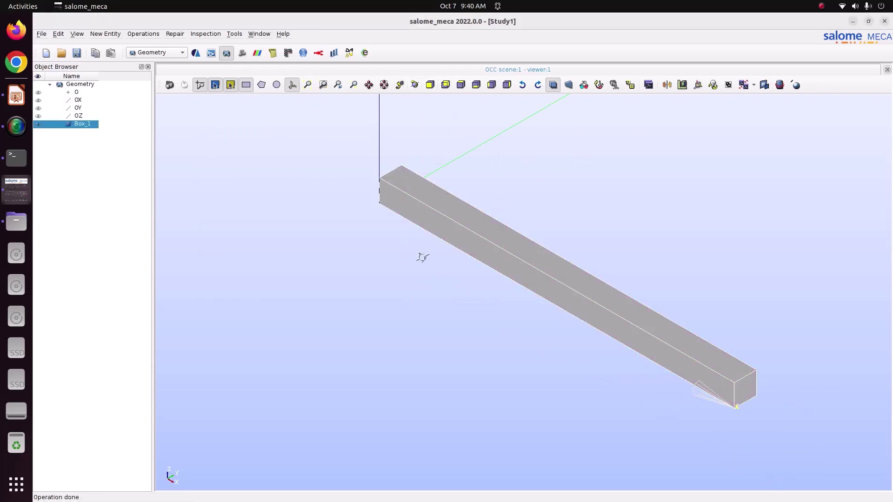
{"action": "left_click_drag", "start_coordinate": [423, 257], "coordinate": [604, 261]}
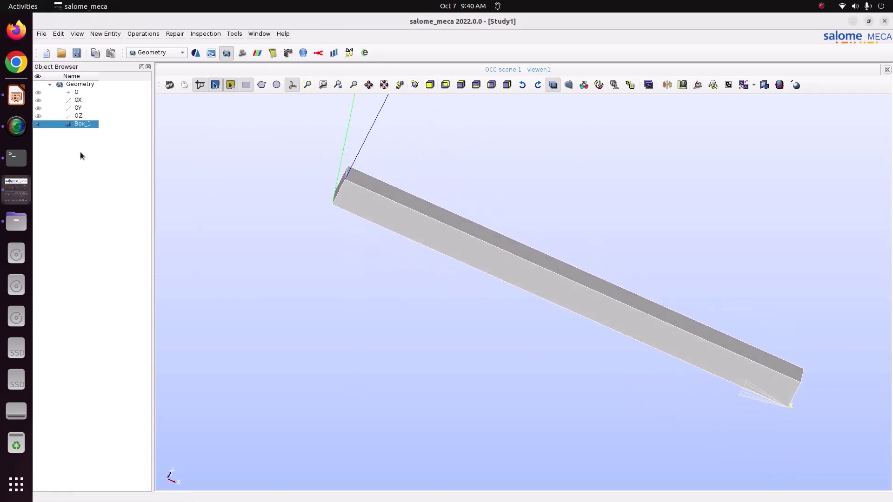
Create a solid group named 'beam' on Box_1 containing the whole box
{"action": "right_click", "coordinate": [87, 125]}
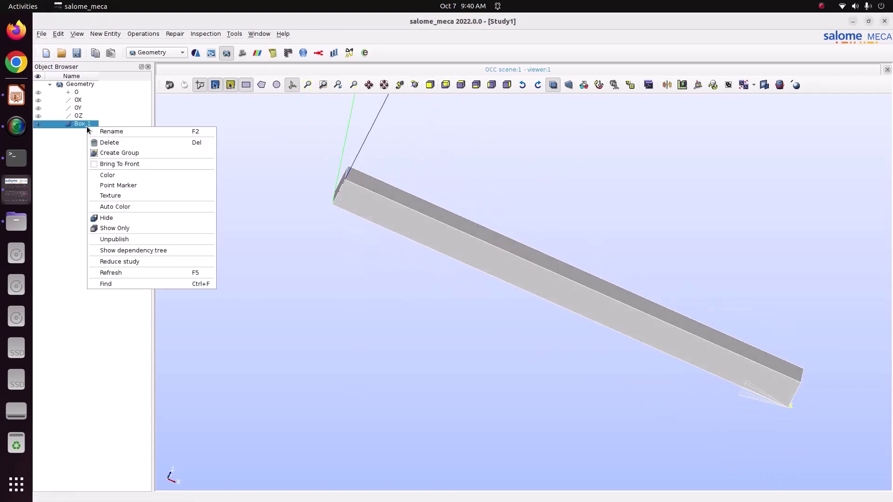
{"action": "left_click", "coordinate": [162, 153]}
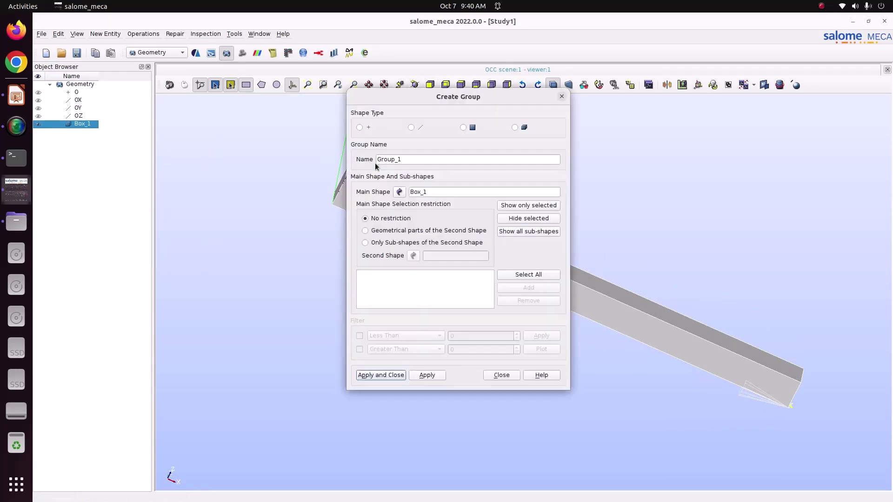
{"action": "left_click", "coordinate": [519, 131]}
{"action": "left_click", "coordinate": [527, 274]}
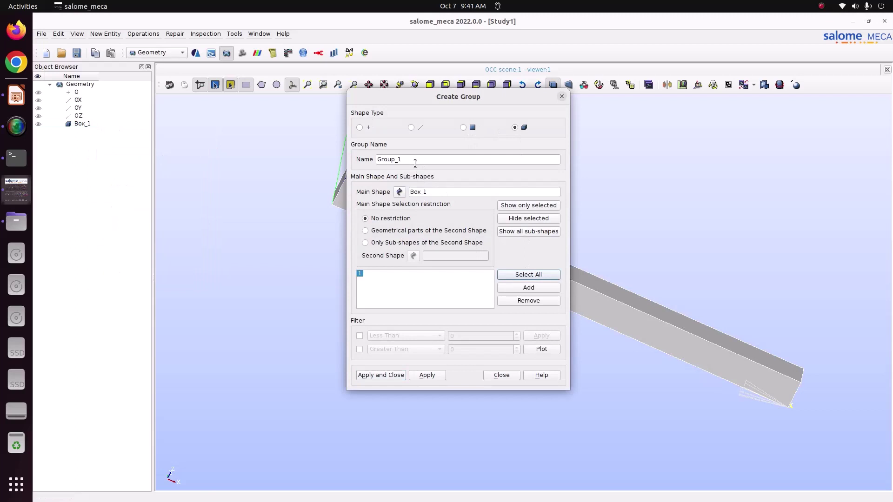
{"action": "left_click_drag", "start_coordinate": [413, 159], "coordinate": [310, 146]}
{"action": "type", "text": "beam"}
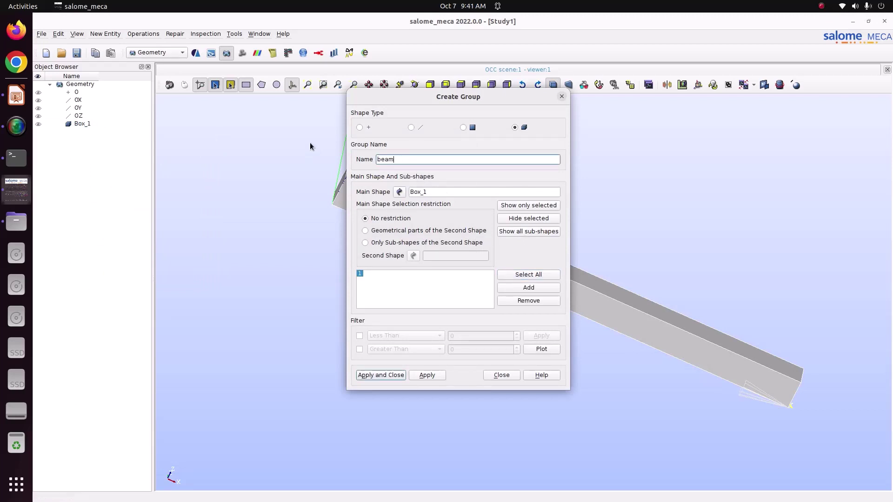
{"action": "left_click", "coordinate": [426, 375]}
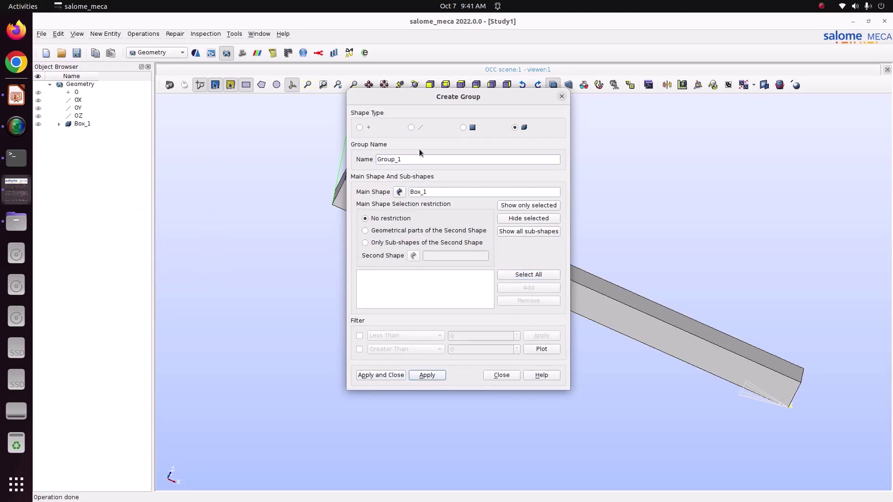
Create the Fix_xyz edge group from an edge at the box's near end
{"action": "left_click", "coordinate": [411, 127]}
{"action": "left_click_drag", "start_coordinate": [443, 96], "coordinate": [131, 97]}
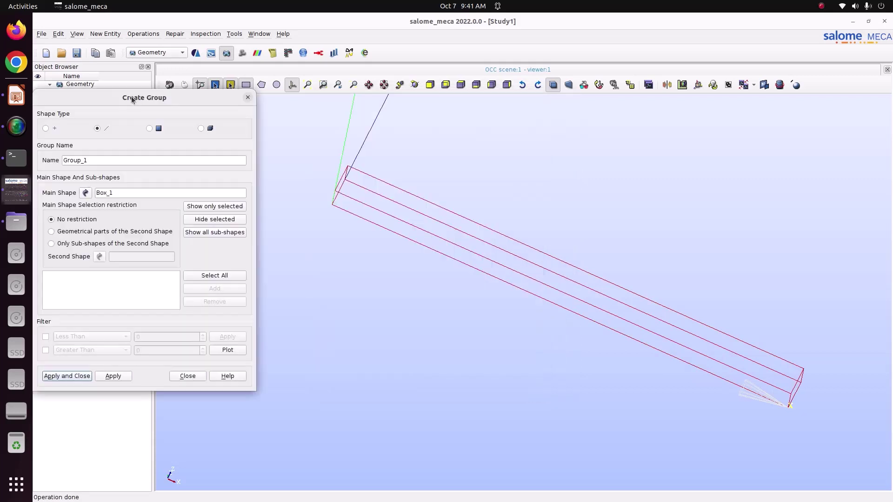
{"action": "left_click", "coordinate": [414, 85]}
{"action": "left_click_drag", "start_coordinate": [439, 205], "coordinate": [443, 216]}
{"action": "right_click_drag", "start_coordinate": [443, 216], "coordinate": [393, 265], "text": "ctrl"}
{"action": "scroll", "coordinate": [353, 265], "scroll_direction": "up", "scroll_amount": 2}
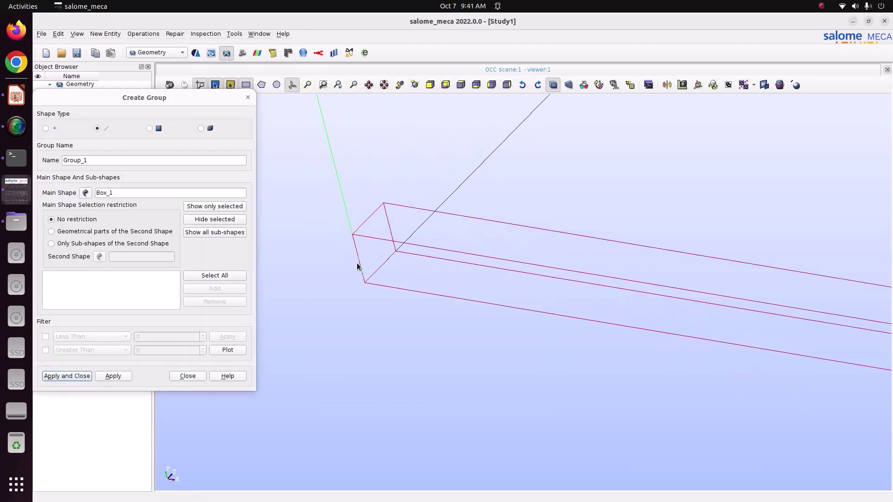
{"action": "left_click", "coordinate": [359, 266]}
{"action": "left_click", "coordinate": [214, 288]}
{"action": "double_click", "coordinate": [114, 161]}
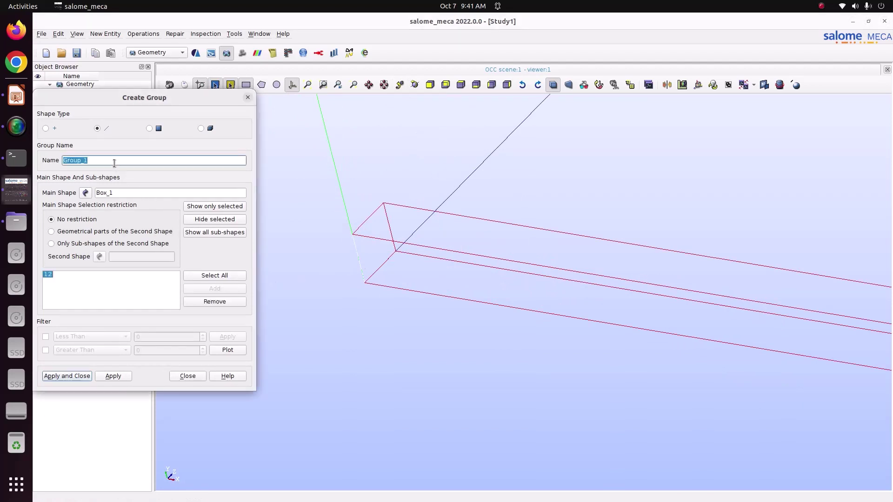
{"action": "type", "text": "Fix_xyz"}
{"action": "left_click", "coordinate": [113, 376]}
Create the Fix_yz edge group from edge 22 at the box's far end
{"action": "scroll", "coordinate": [364, 199], "scroll_direction": "down", "scroll_amount": 2}
{"action": "left_click", "coordinate": [415, 84]}
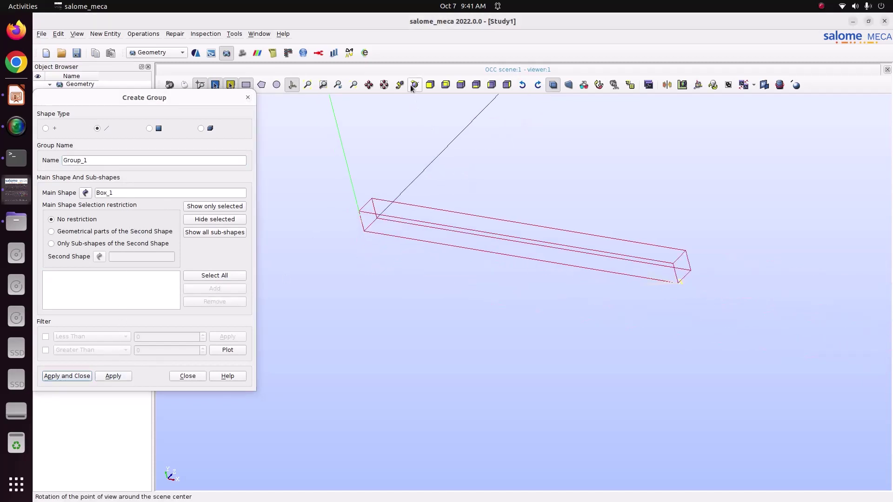
{"action": "left_click_drag", "start_coordinate": [421, 121], "coordinate": [710, 285]}
{"action": "scroll", "coordinate": [710, 285], "scroll_direction": "up", "scroll_amount": 3}
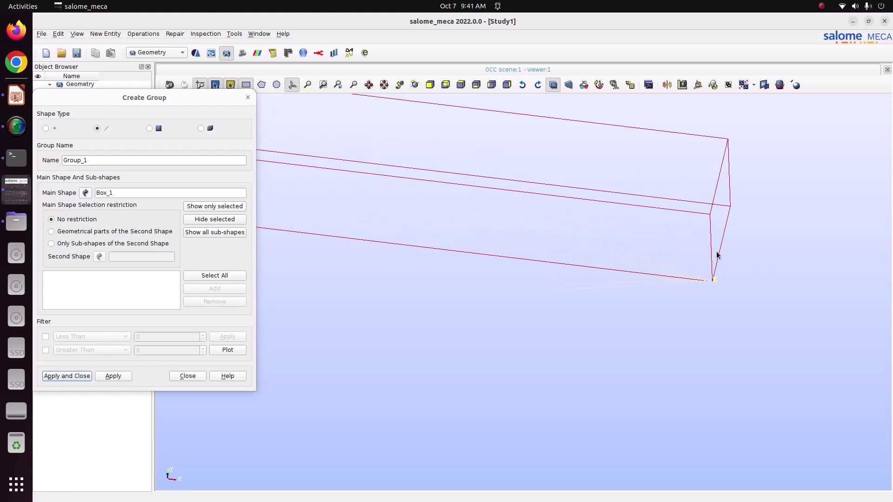
{"action": "left_click", "coordinate": [720, 255]}
{"action": "left_click", "coordinate": [205, 289]}
{"action": "left_click", "coordinate": [106, 160]}
{"action": "double_click", "coordinate": [106, 161]}
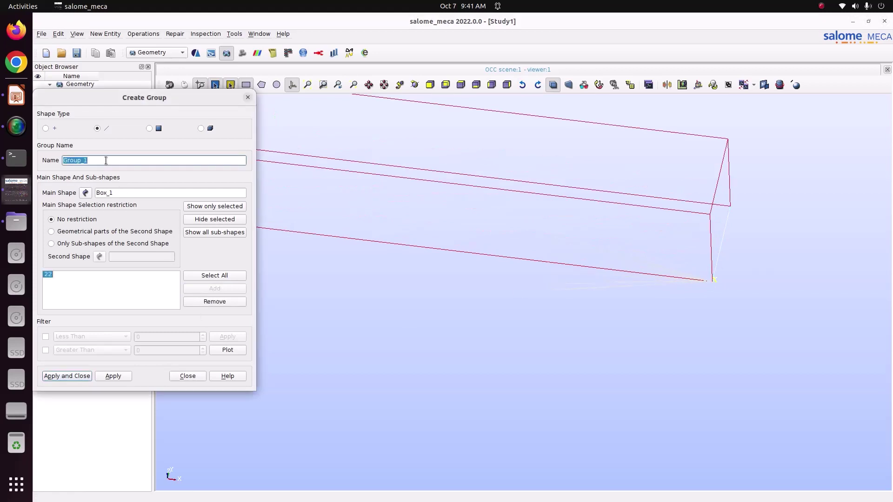
{"action": "type", "text": "Fix"}
{"action": "scroll", "coordinate": [524, 377], "scroll_direction": "down", "scroll_amount": 3}
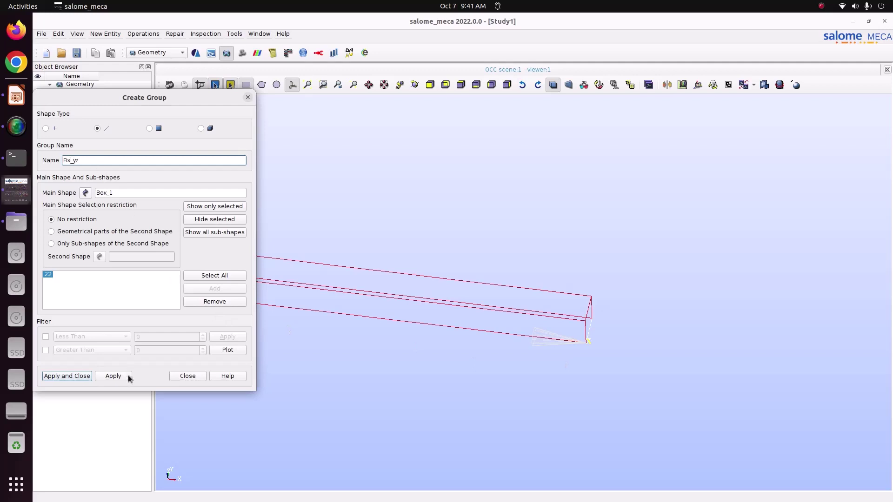
{"action": "left_click", "coordinate": [113, 376]}
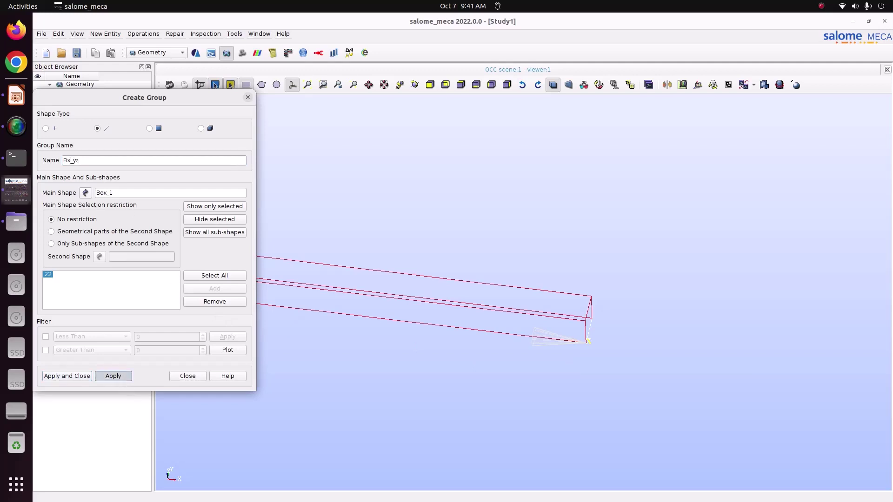
{"action": "left_click", "coordinate": [312, 88]}
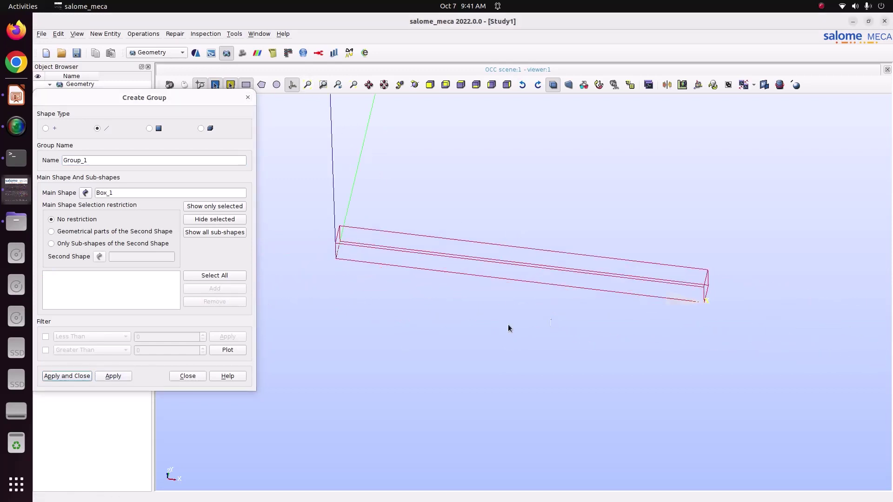
Close the group dialog, expand Box_1, and browse Save As to Tutorial_28_Modal_analysis_of_beam
{"action": "left_click", "coordinate": [184, 376]}
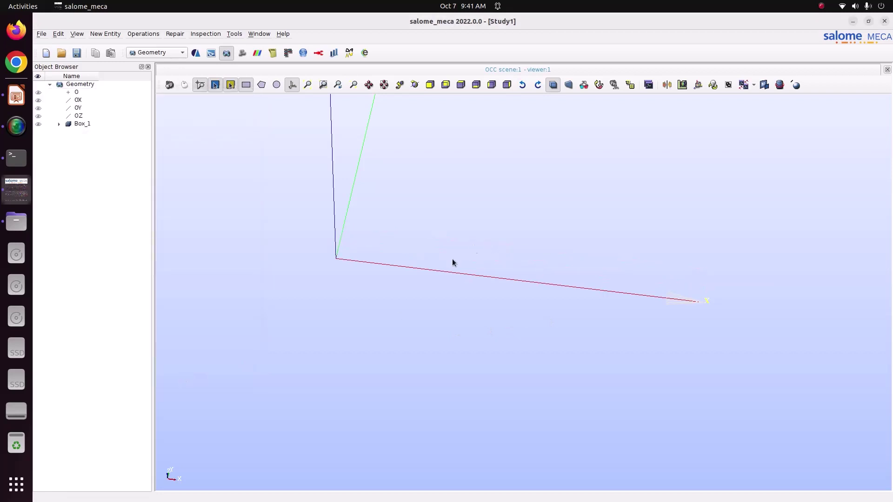
{"action": "left_click", "coordinate": [59, 124]}
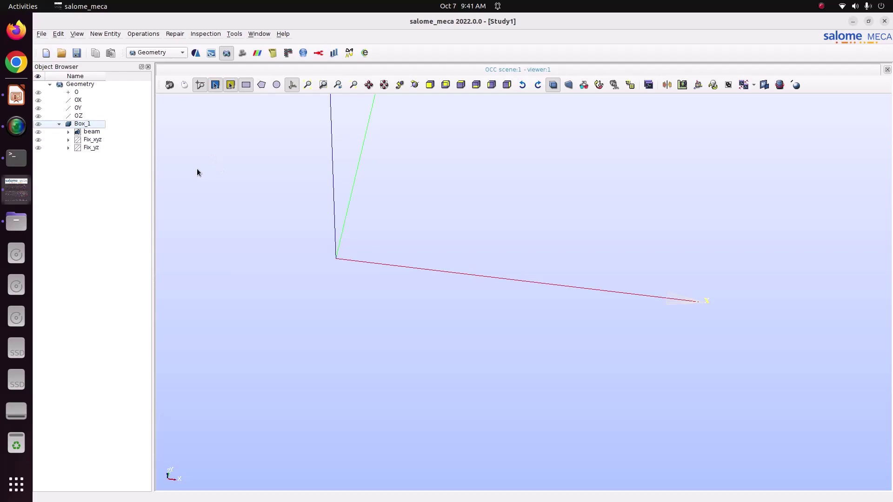
{"action": "left_click", "coordinate": [41, 34]}
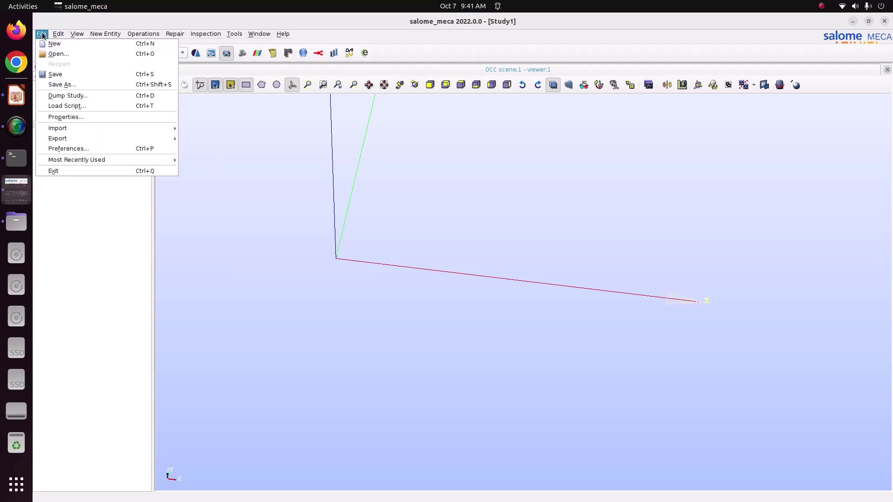
{"action": "left_click", "coordinate": [61, 85]}
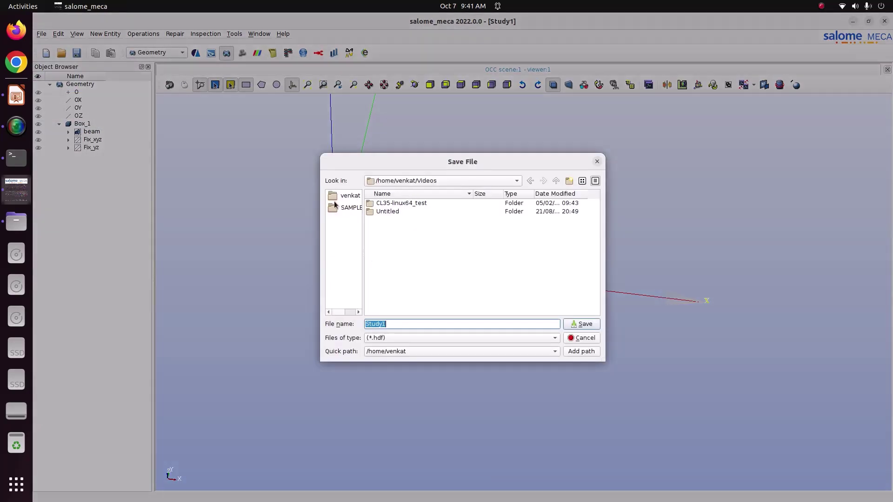
{"action": "left_click", "coordinate": [339, 200]}
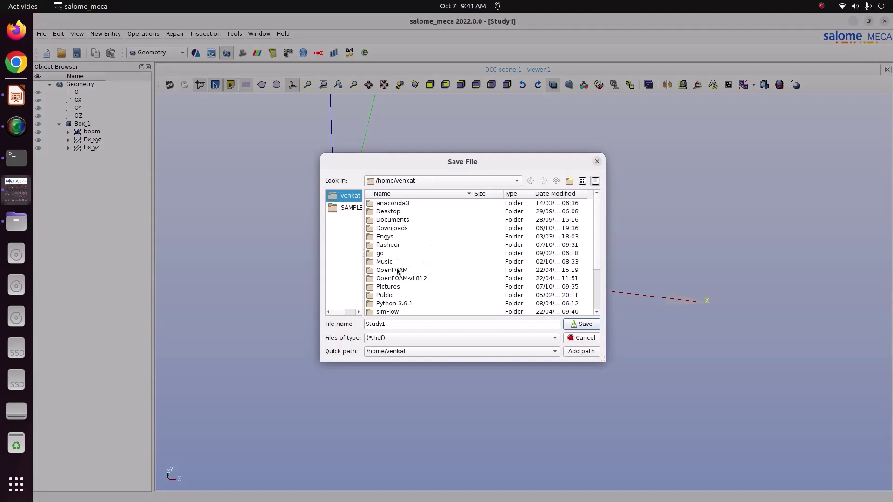
{"action": "double_click", "coordinate": [396, 286]}
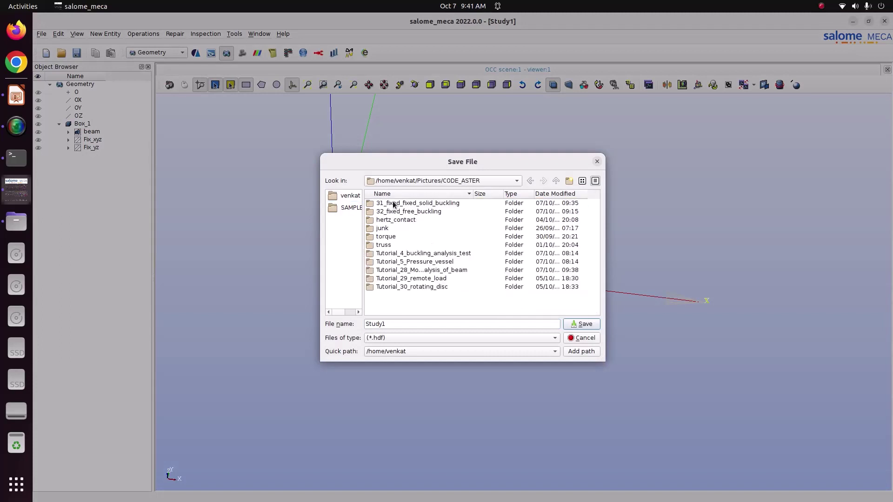
{"action": "double_click", "coordinate": [415, 270]}
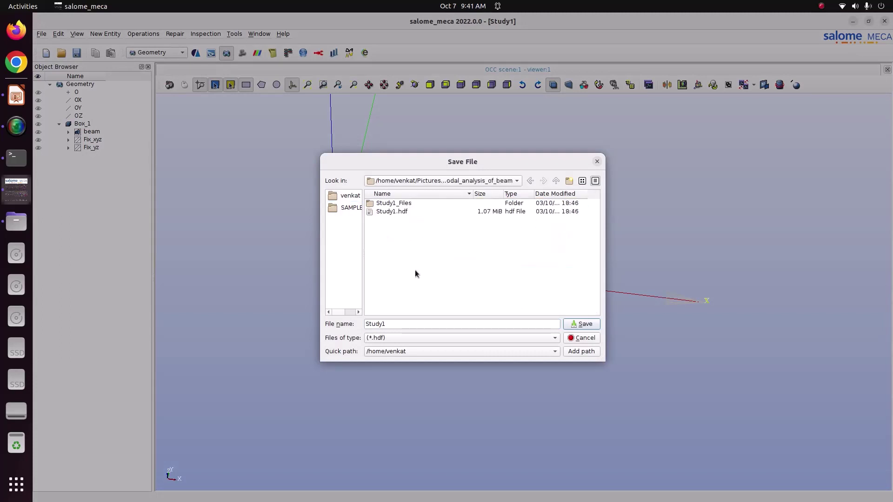
{"action": "left_click", "coordinate": [397, 324]}
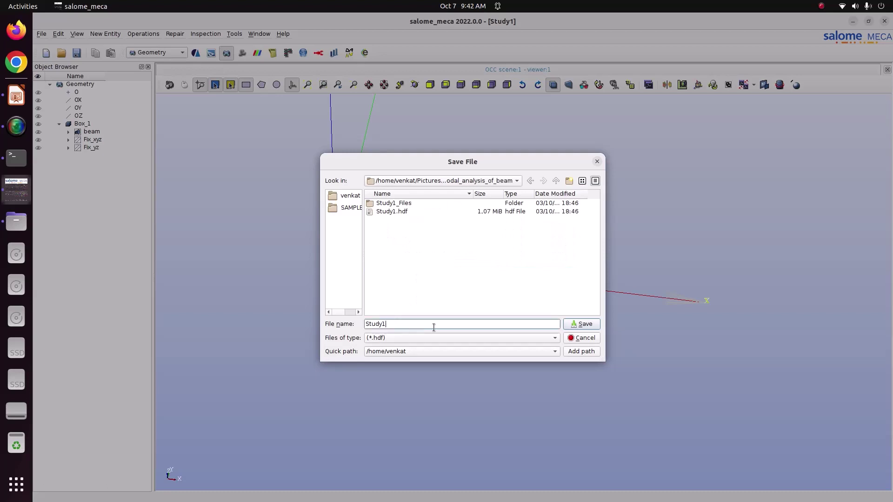
Save the study as Study2.hdf instead of overwriting Study1.hdf
{"action": "left_click", "coordinate": [576, 327]}
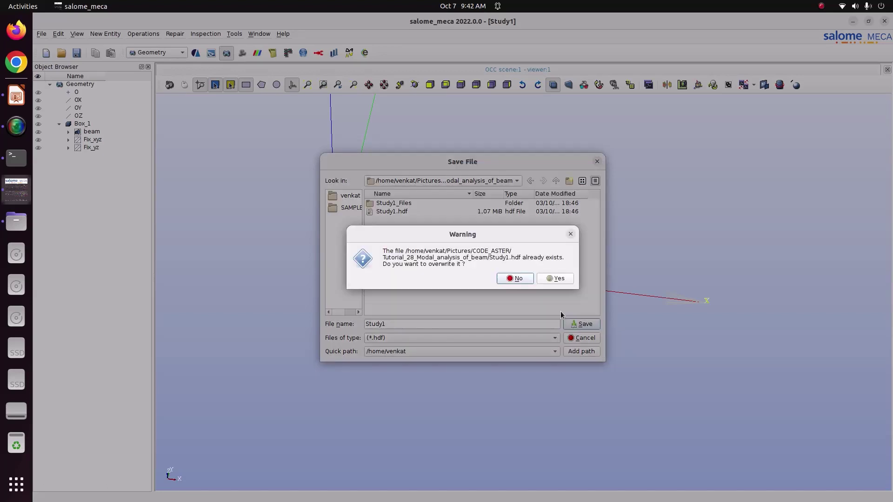
{"action": "left_click", "coordinate": [514, 280]}
{"action": "left_click", "coordinate": [417, 325]}
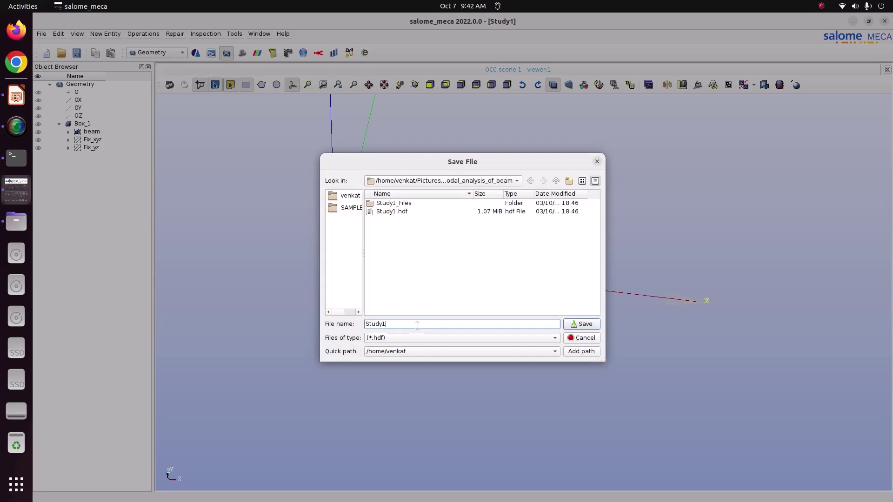
{"action": "key", "text": "BackSpace"}
{"action": "type", "text": "2"}
{"action": "left_click", "coordinate": [596, 324]}
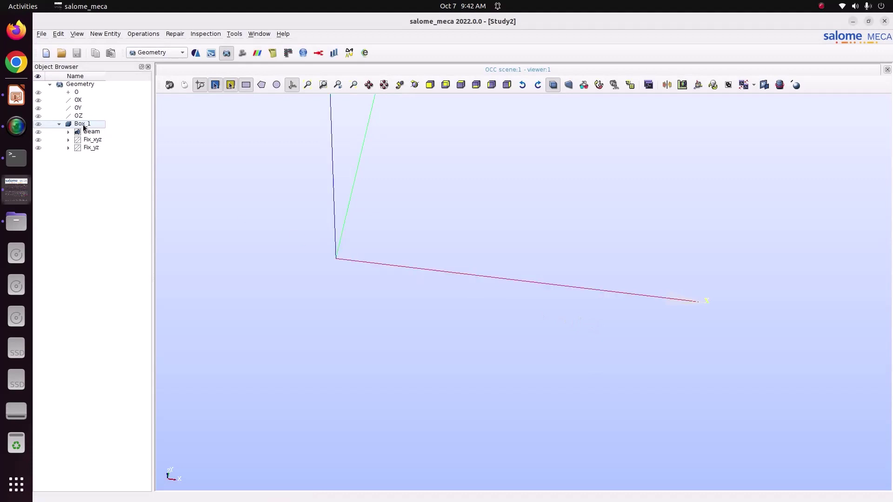
In the Mesh module, start Mesh_1 with Hexahedron (i,j,k), Quadrangle: Mapping and Wire Discretisation
{"action": "right_click", "coordinate": [150, 54]}
{"action": "left_click", "coordinate": [155, 62]}
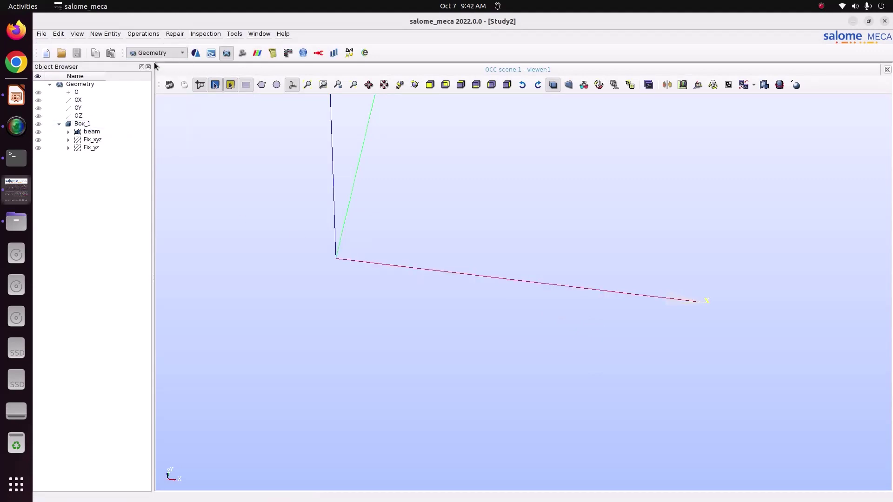
{"action": "left_click", "coordinate": [102, 123]}
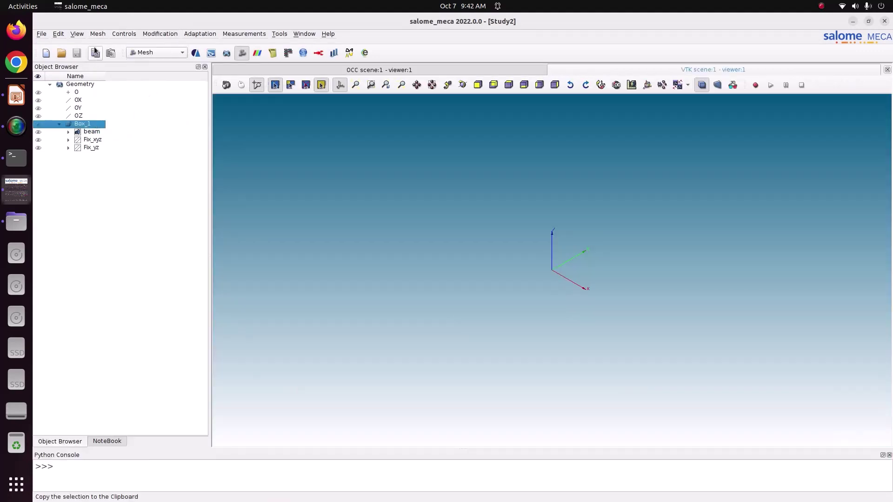
{"action": "left_click", "coordinate": [94, 33]}
{"action": "left_click", "coordinate": [110, 42]}
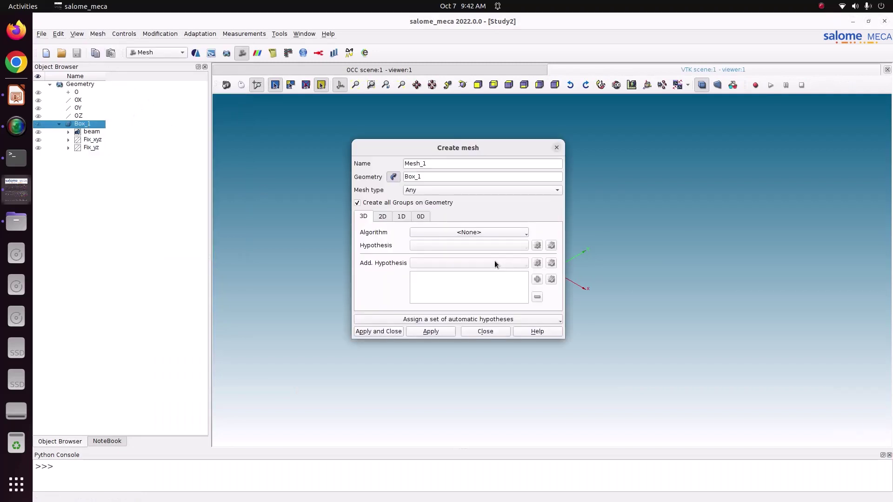
{"action": "left_click", "coordinate": [467, 232]}
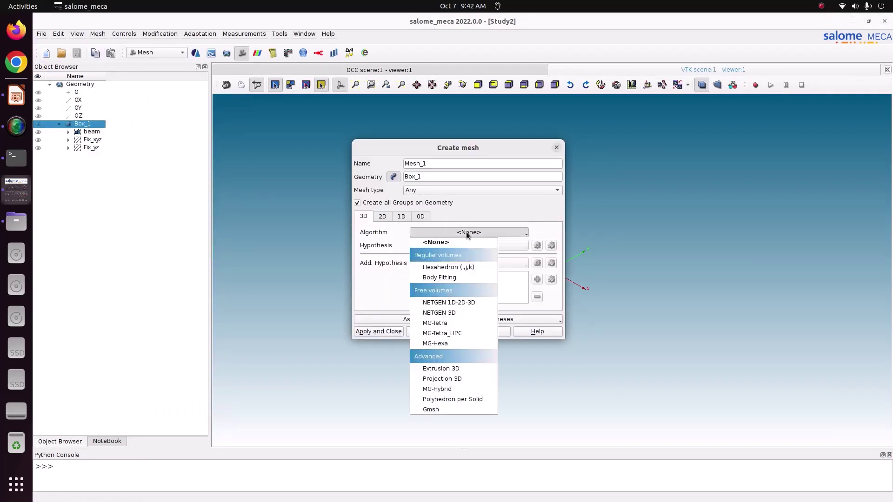
{"action": "left_click", "coordinate": [467, 267]}
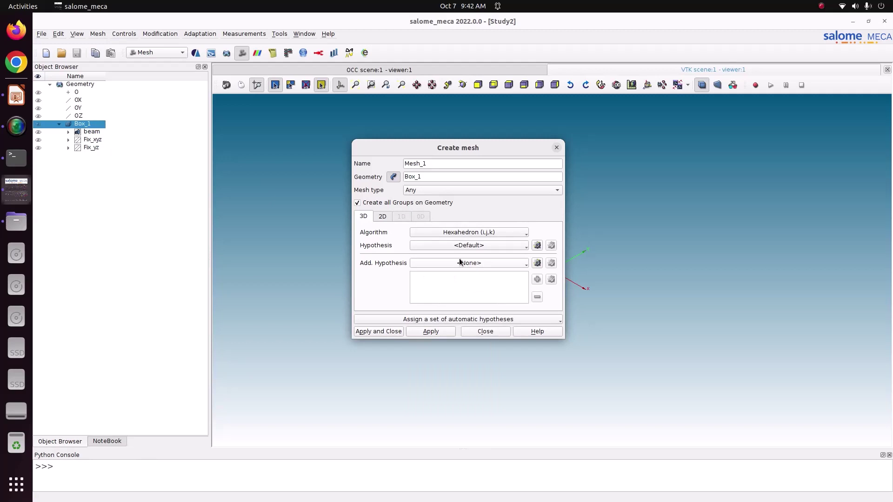
{"action": "left_click", "coordinate": [388, 217]}
{"action": "left_click", "coordinate": [433, 232]}
{"action": "left_click", "coordinate": [456, 265]}
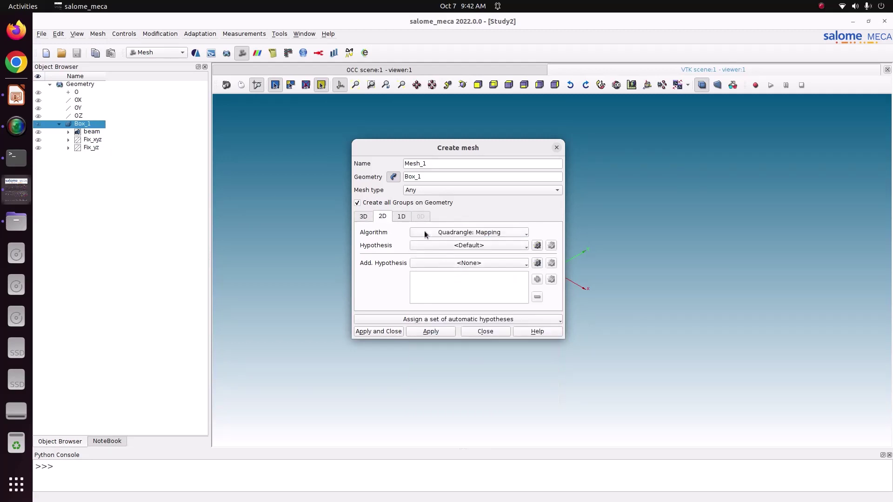
{"action": "left_click", "coordinate": [403, 216]}
{"action": "left_click", "coordinate": [446, 231]}
{"action": "left_click", "coordinate": [470, 267]}
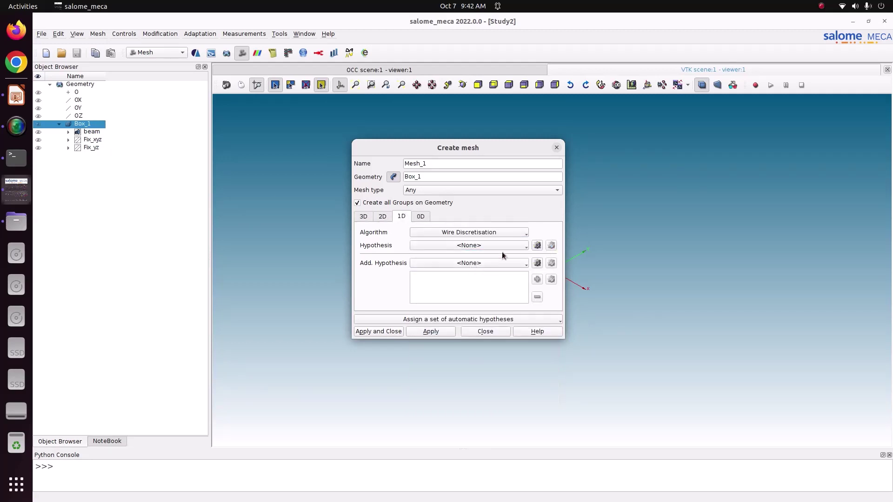
Add a Local Length hypothesis of 0.02 to the Wire Discretisation algorithm
{"action": "left_click", "coordinate": [538, 245]}
{"action": "left_click", "coordinate": [566, 270]}
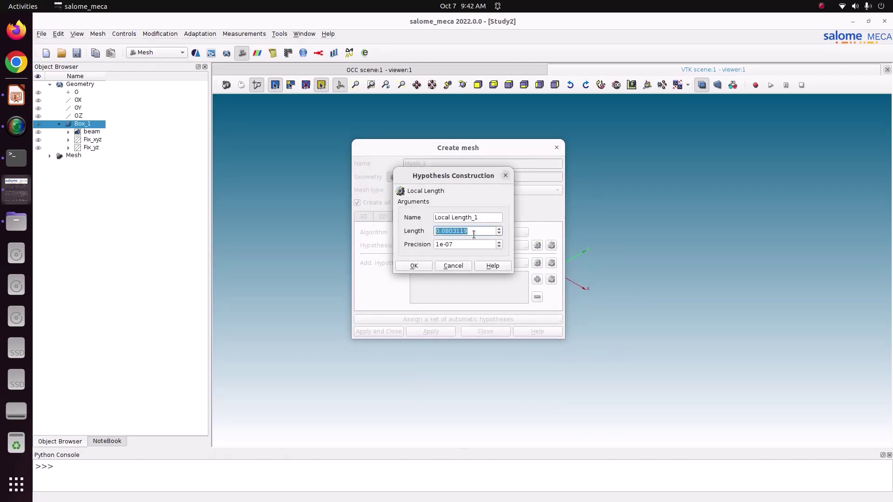
{"action": "left_click_drag", "start_coordinate": [474, 234], "coordinate": [429, 228]}
{"action": "type", "text": "0."}
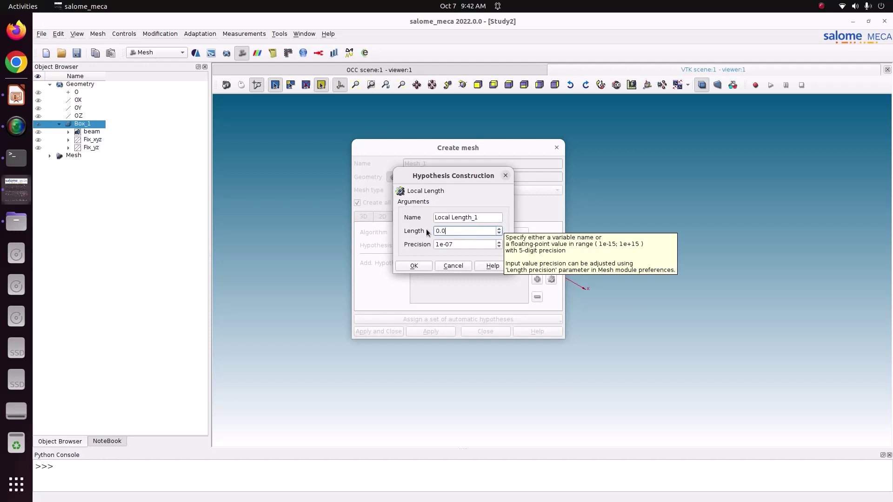
{"action": "type", "text": "02"}
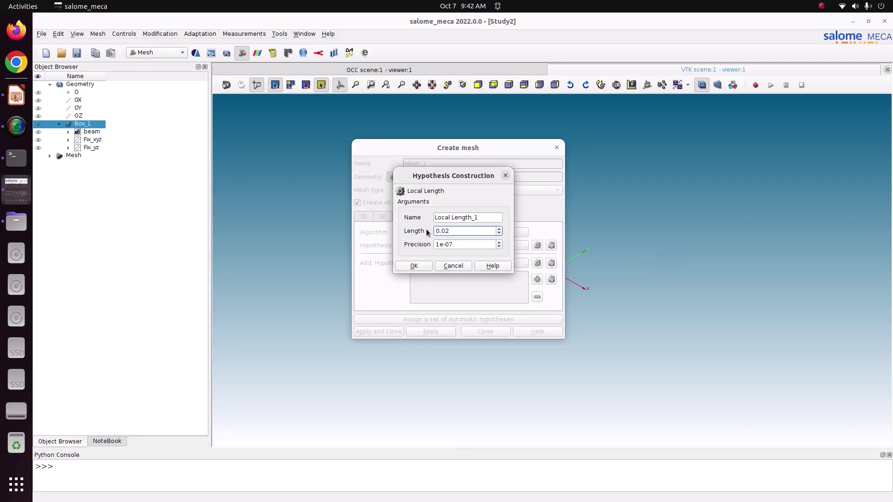
{"action": "left_click", "coordinate": [414, 264]}
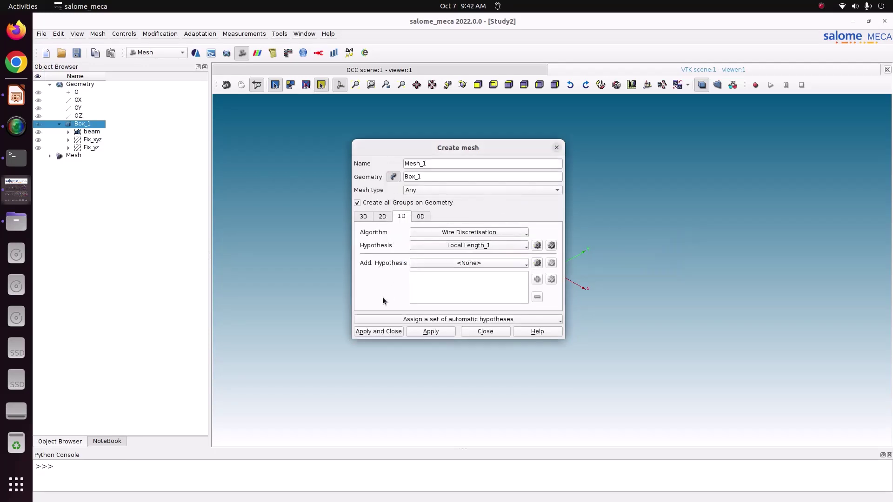
Create and compute Mesh_1, view the hexahedral beam mesh side-on, and expand Mesh_1
{"action": "left_click", "coordinate": [379, 331]}
{"action": "right_click", "coordinate": [82, 178]}
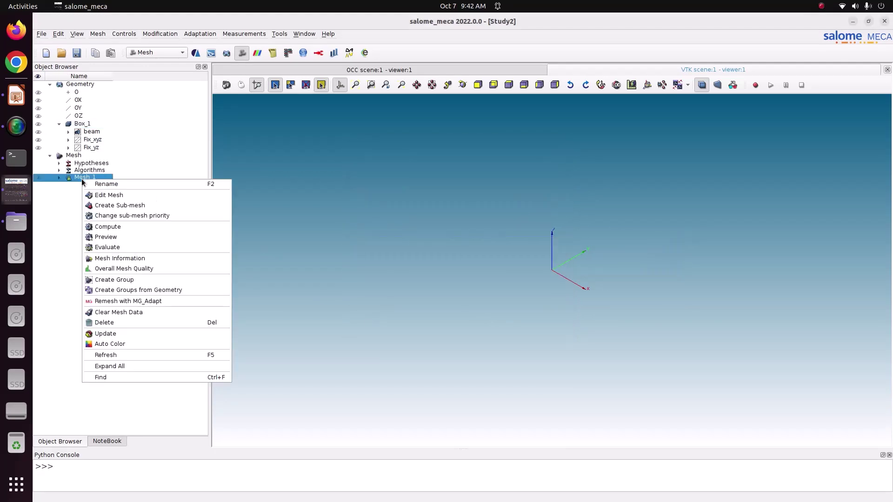
{"action": "left_click", "coordinate": [153, 227]}
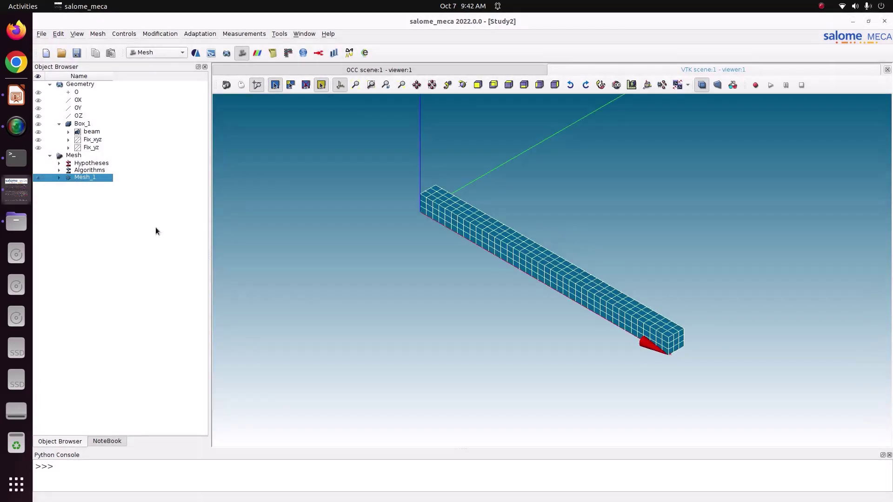
{"action": "left_click", "coordinate": [538, 379]}
{"action": "scroll", "coordinate": [624, 334], "scroll_direction": "up", "scroll_amount": 3}
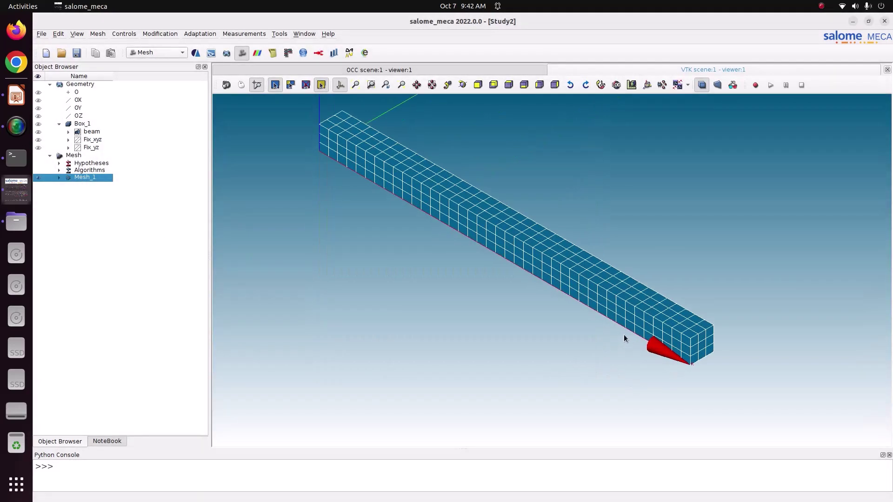
{"action": "left_click", "coordinate": [462, 85]}
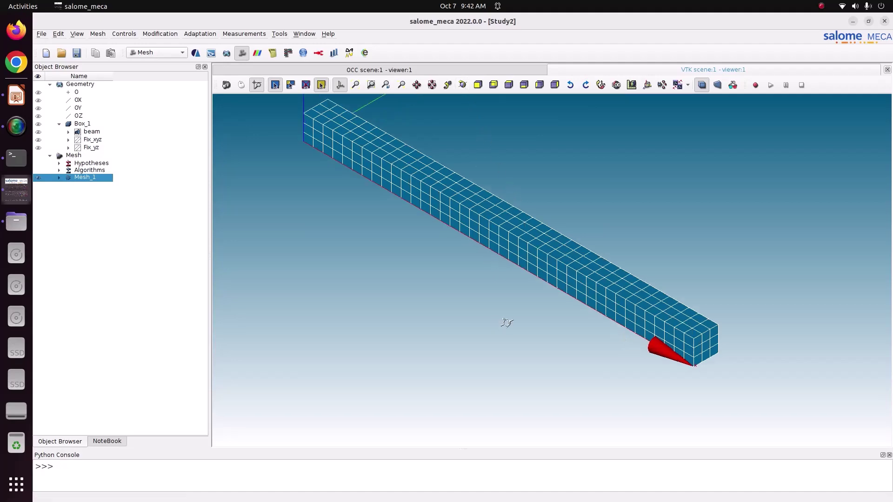
{"action": "mouse_move", "coordinate": [506, 321]}
{"action": "left_mouse_down"}
{"action": "mouse_move", "coordinate": [710, 365]}
{"action": "mouse_move", "coordinate": [606, 374]}
{"action": "mouse_move", "coordinate": [602, 313]}
{"action": "left_mouse_up"}
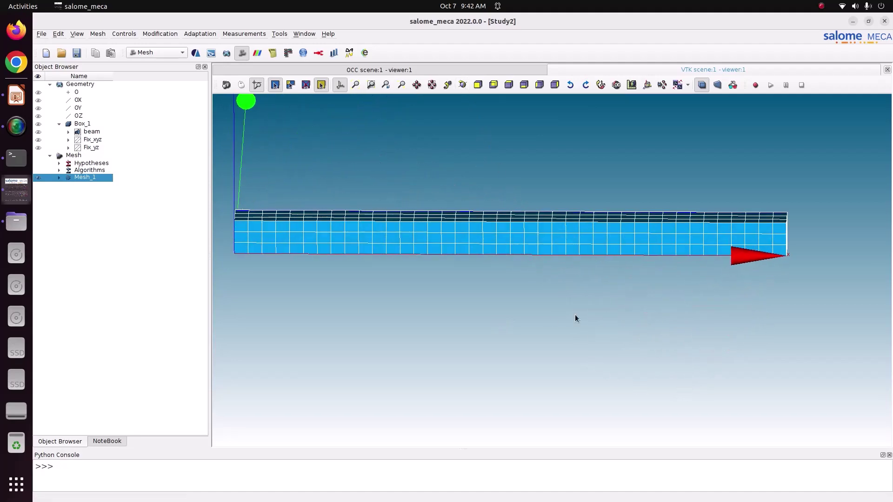
{"action": "left_click", "coordinate": [59, 177]}
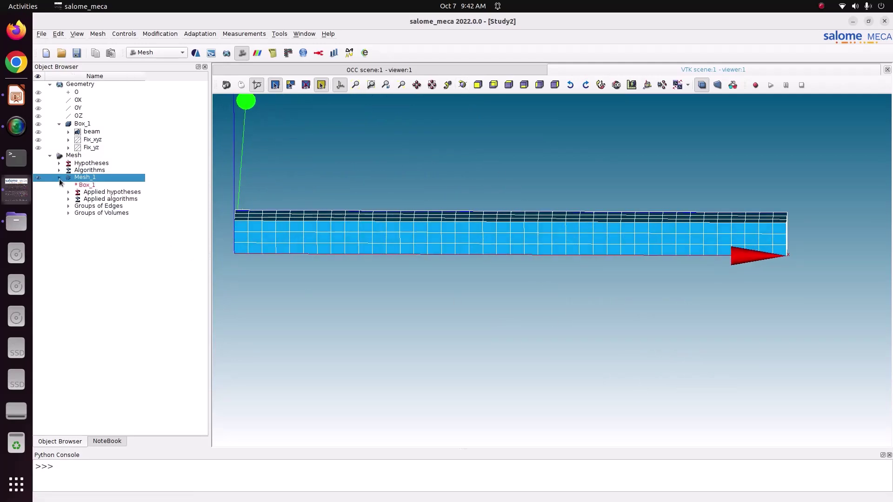
Edit Mesh_1 to reduce the Local Length from 0.02 to 0.01
{"action": "right_click", "coordinate": [85, 178]}
{"action": "left_click", "coordinate": [200, 192]}
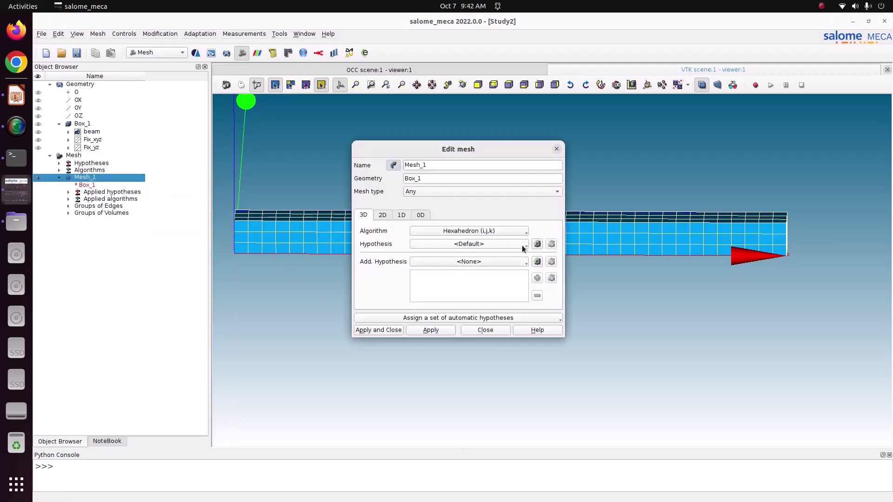
{"action": "left_click", "coordinate": [407, 218]}
{"action": "left_click", "coordinate": [552, 245]}
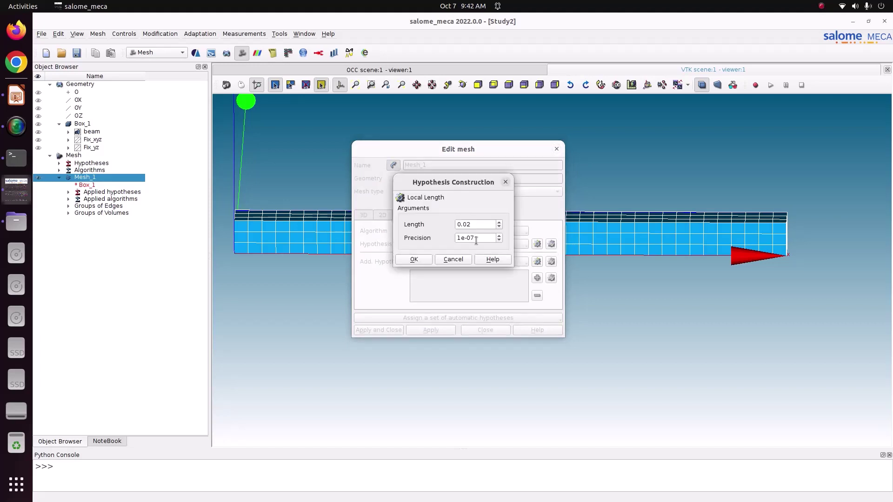
{"action": "left_click", "coordinate": [477, 225]}
{"action": "key", "text": "BackSpace"}
{"action": "type", "text": "1"}
{"action": "left_click", "coordinate": [418, 259]}
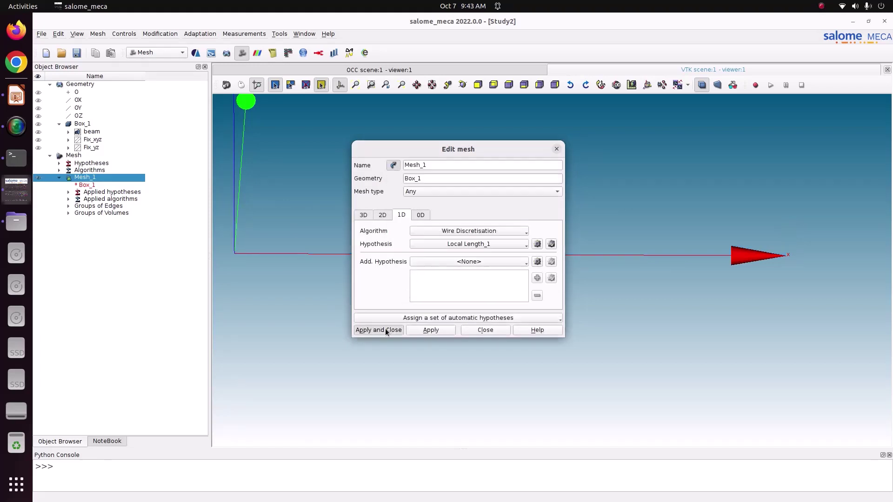
{"action": "left_click", "coordinate": [385, 328]}
Recompute Mesh_1 (2916 nodes, 2000 hexahedra), expand its edge and volume groups, and save
{"action": "right_click", "coordinate": [103, 180]}
{"action": "left_click", "coordinate": [179, 217]}
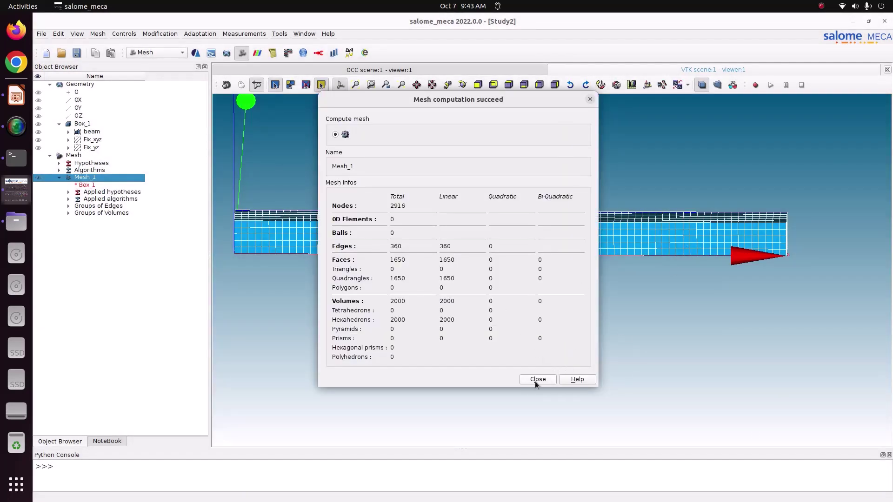
{"action": "left_click", "coordinate": [535, 380]}
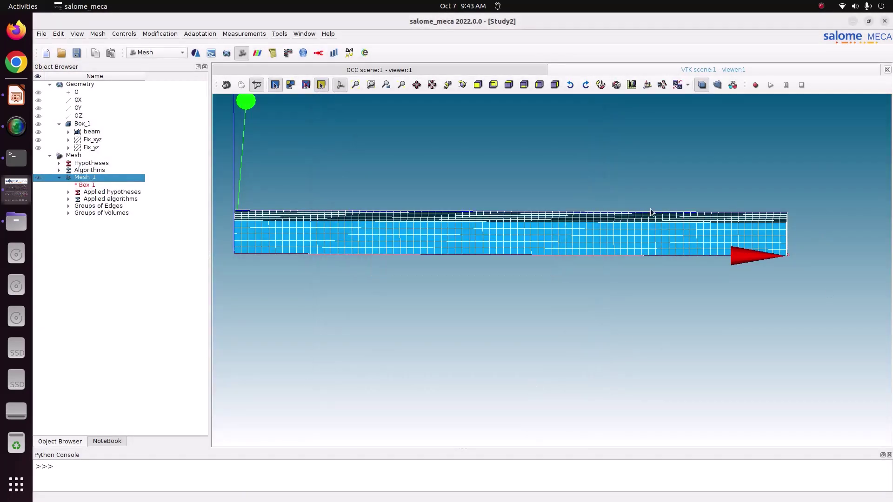
{"action": "left_click", "coordinate": [68, 206]}
{"action": "left_click", "coordinate": [69, 228]}
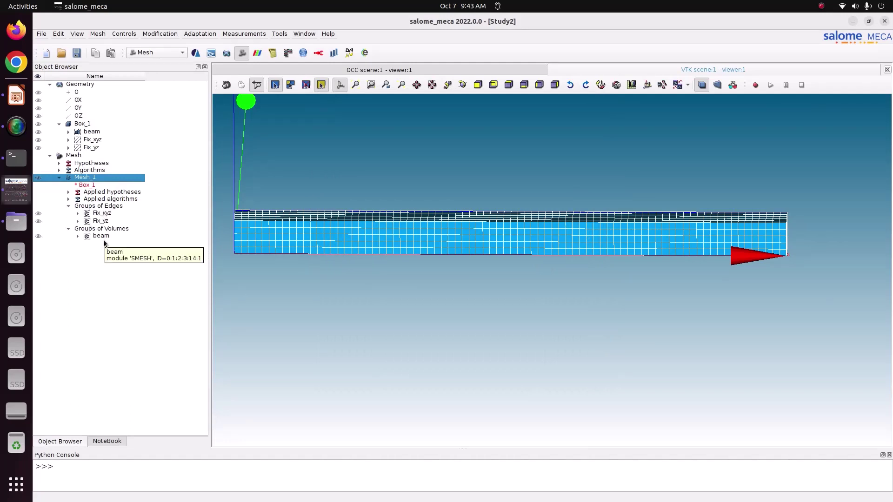
{"action": "key", "text": "ctrl+s"}
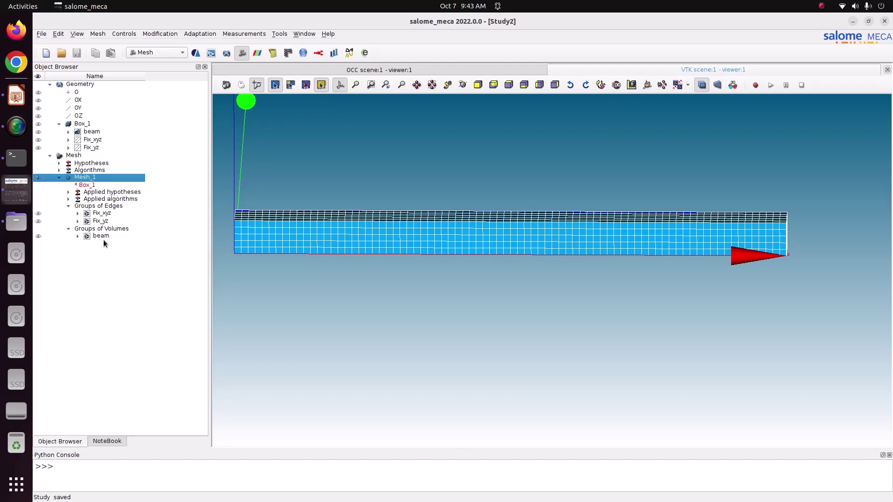
Switch to the AsterStudy module on the stable code_aster version and bring up CurrentCase's actions menu
{"action": "left_click", "coordinate": [149, 53]}
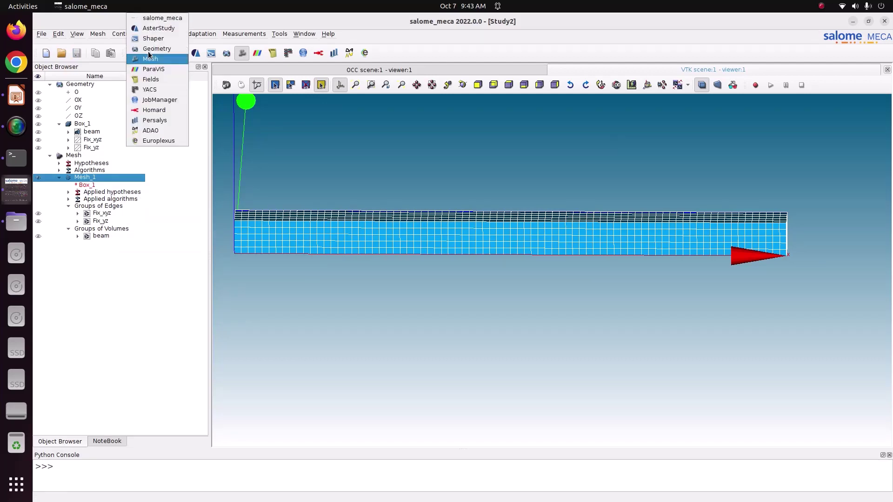
{"action": "left_click", "coordinate": [157, 29]}
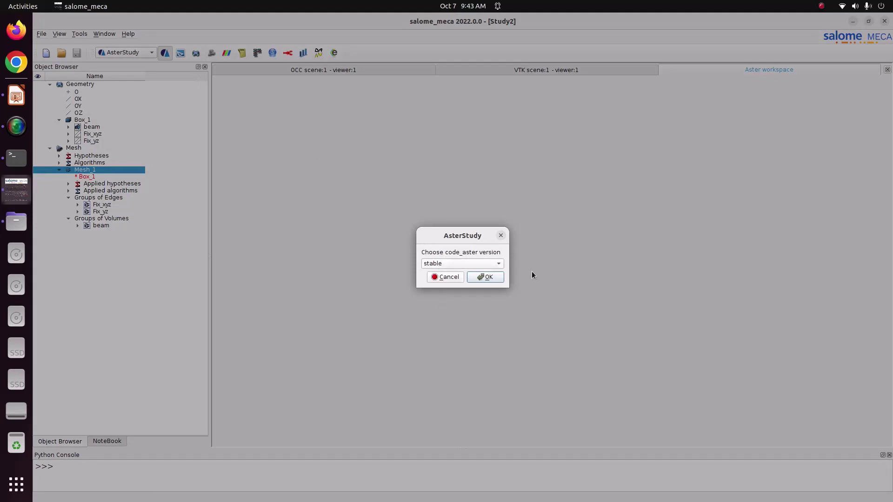
{"action": "left_click", "coordinate": [493, 277]}
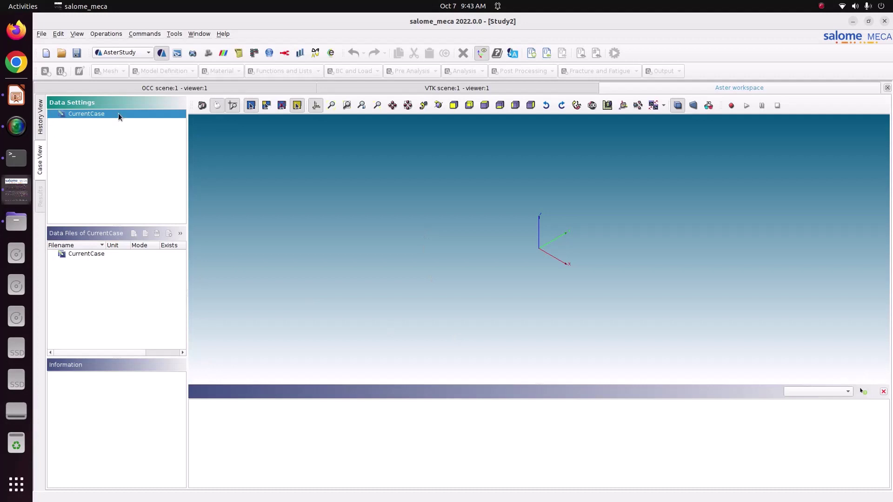
{"action": "right_click", "coordinate": [119, 114]}
{"action": "mouse_move", "coordinate": [169, 162]}
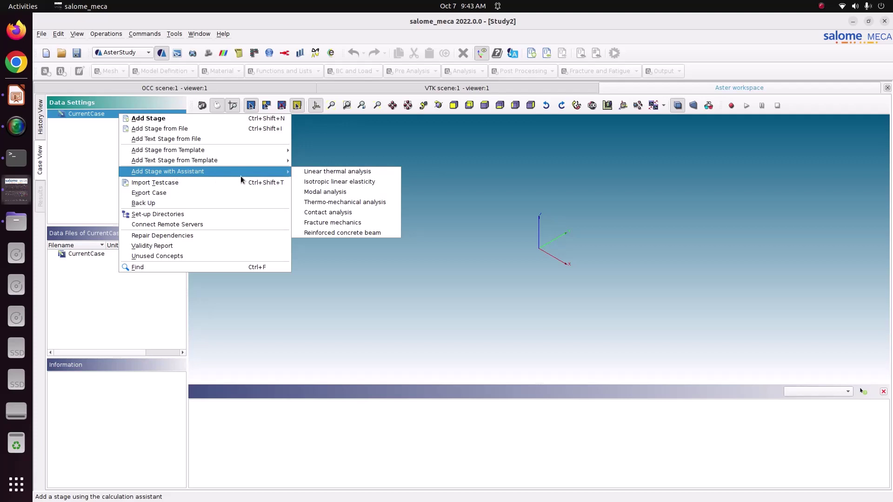
Start the Modal analysis assistant on Mesh_1 with the 3D model and density 7850
{"action": "left_click", "coordinate": [315, 192]}
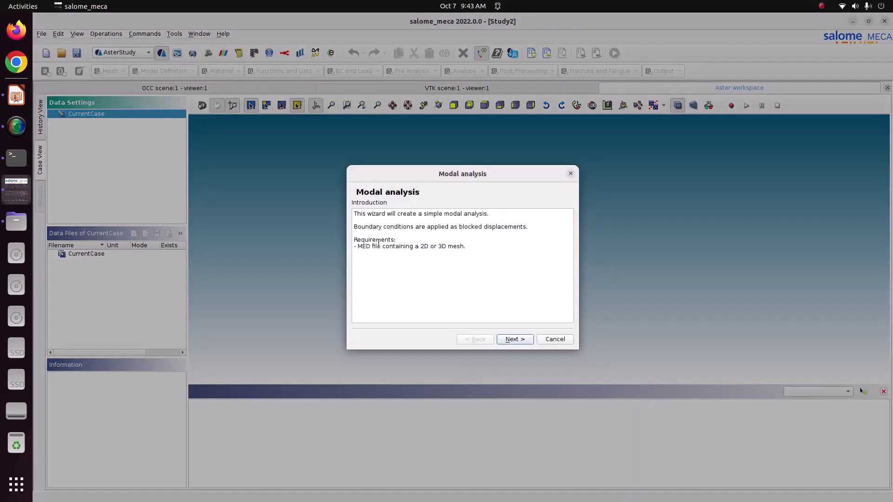
{"action": "left_click_drag", "start_coordinate": [466, 246], "coordinate": [448, 247]}
{"action": "left_click", "coordinate": [521, 340]}
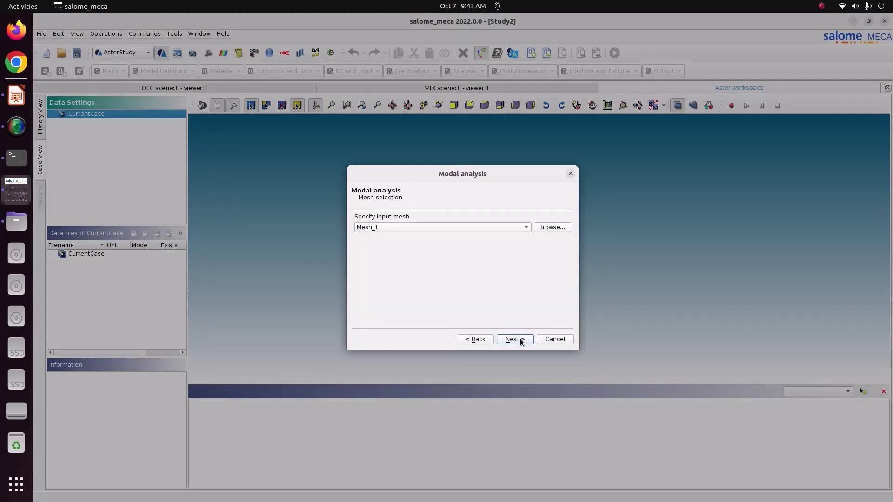
{"action": "left_click", "coordinate": [521, 341]}
{"action": "left_click", "coordinate": [521, 340]}
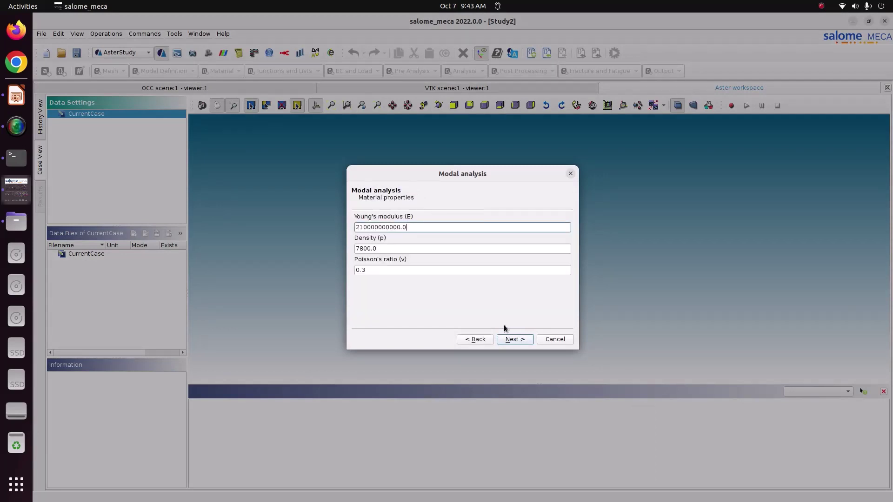
{"action": "left_click", "coordinate": [373, 249]}
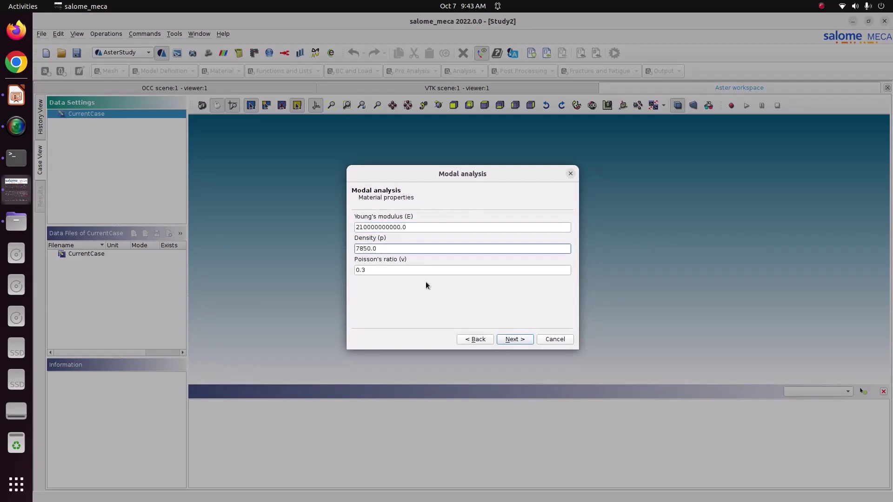
{"action": "left_click", "coordinate": [526, 339]}
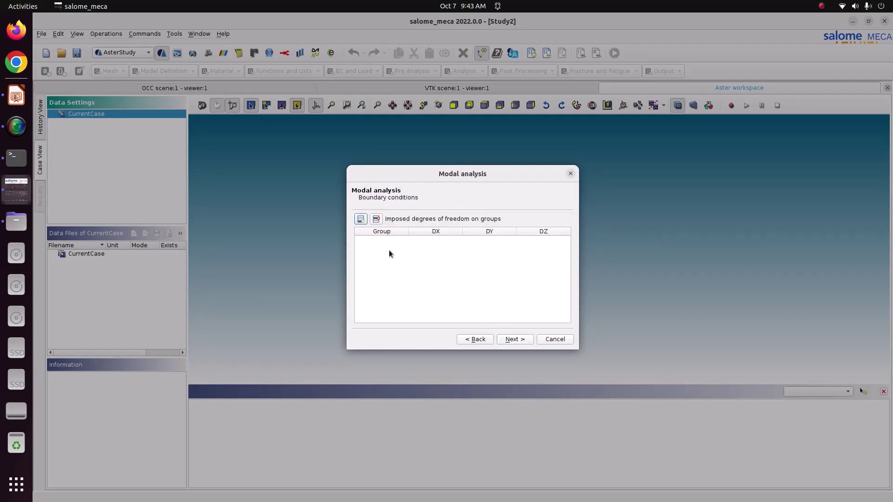
Add two boundary condition rows for the groups Fix_xyz and Fix_yz
{"action": "left_click", "coordinate": [360, 219]}
{"action": "left_click", "coordinate": [360, 219]}
{"action": "left_click", "coordinate": [376, 242]}
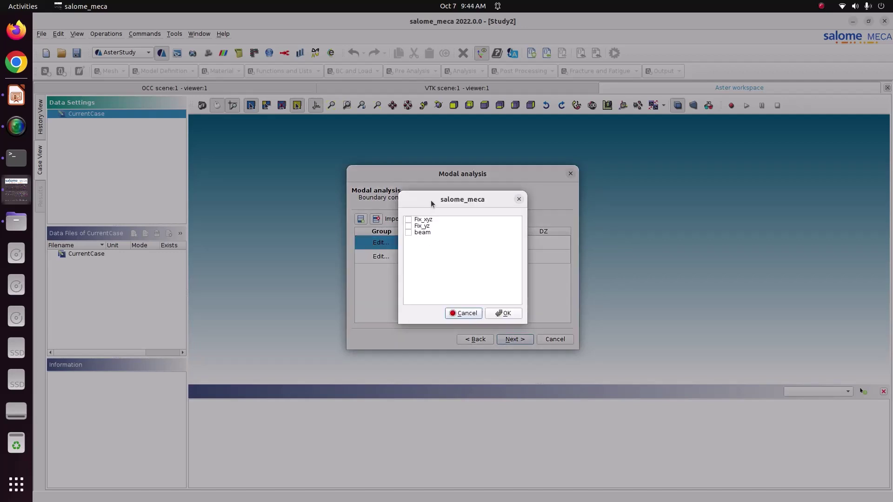
{"action": "left_click", "coordinate": [408, 220]}
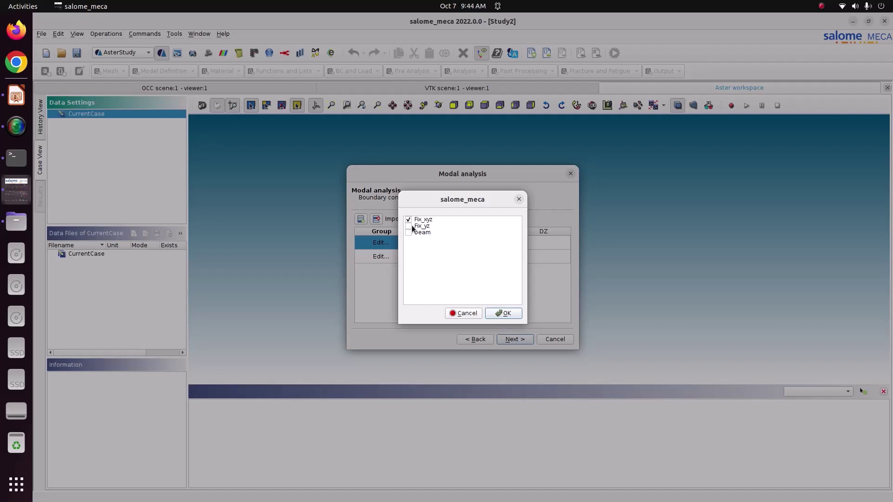
{"action": "left_click", "coordinate": [489, 313]}
{"action": "left_click", "coordinate": [402, 260]}
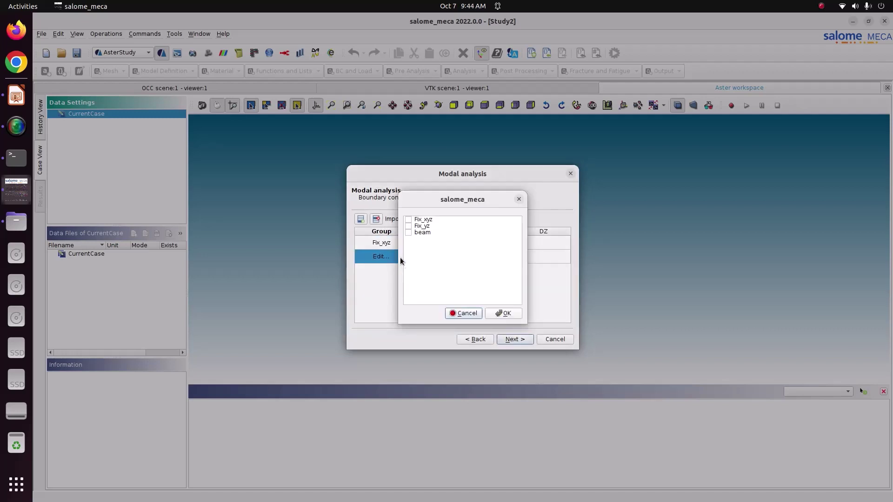
{"action": "left_click", "coordinate": [409, 226]}
{"action": "left_click", "coordinate": [502, 314]}
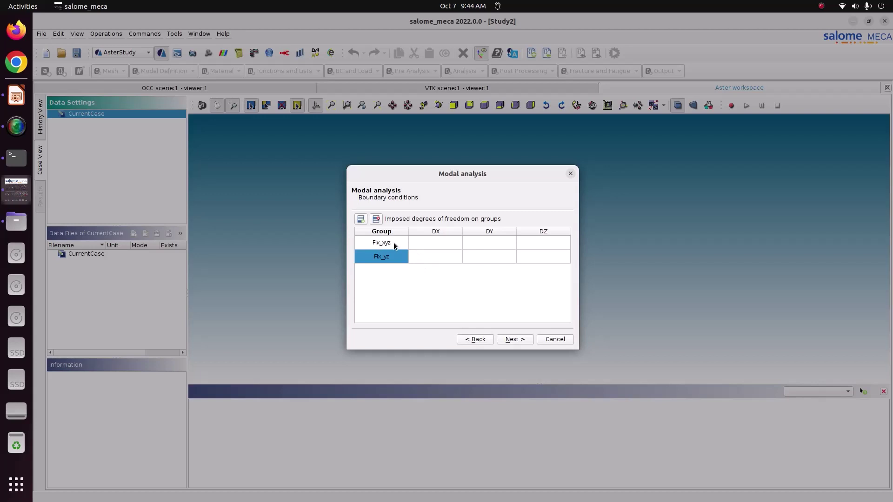
Set Fix_xyz DX, DY, DZ and Fix_yz DY, DZ to 0, then continue
{"action": "left_click", "coordinate": [442, 244]}
{"action": "type", "text": "0"}
{"action": "left_click", "coordinate": [483, 245]}
{"action": "type", "text": "0"}
{"action": "key", "text": "Tab"}
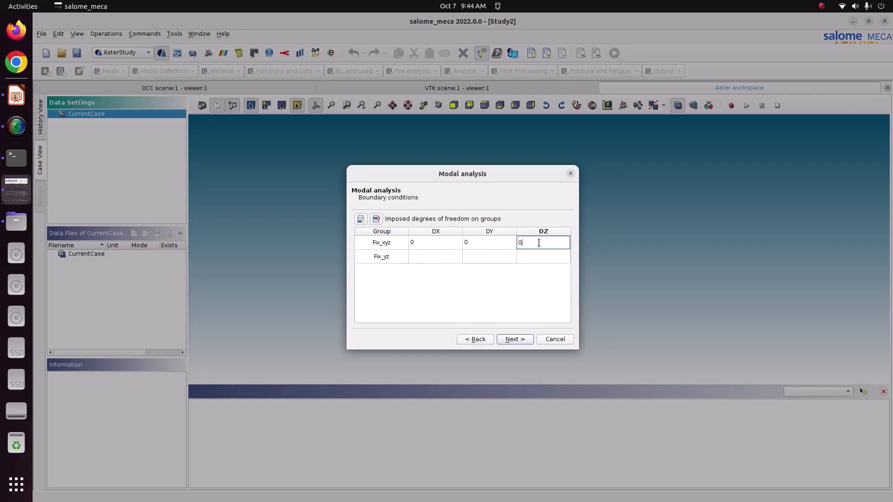
{"action": "type", "text": "0"}
{"action": "key", "text": "Return"}
{"action": "left_click", "coordinate": [483, 257]}
{"action": "type", "text": "0"}
{"action": "key", "text": "Tab"}
{"action": "type", "text": "0"}
{"action": "key", "text": "Return"}
{"action": "left_click", "coordinate": [510, 342]}
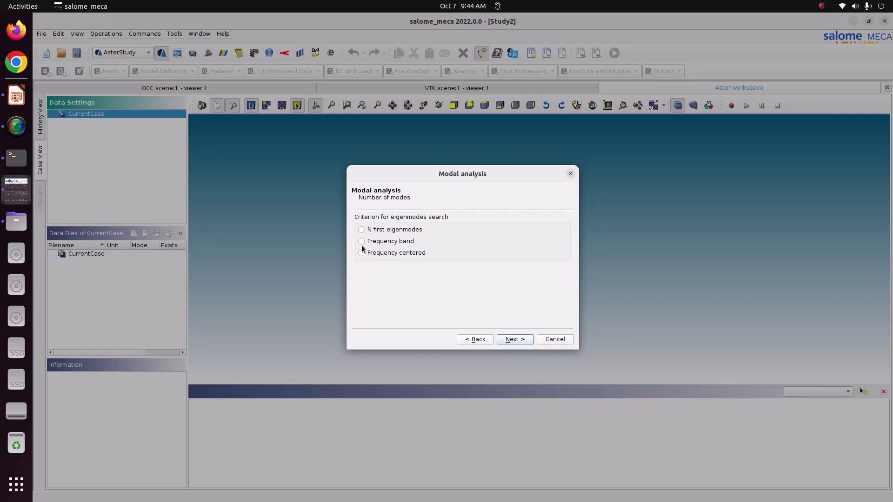
Choose N first eigenmodes and change the number of frequencies from 10 to 15
{"action": "left_click", "coordinate": [361, 230]}
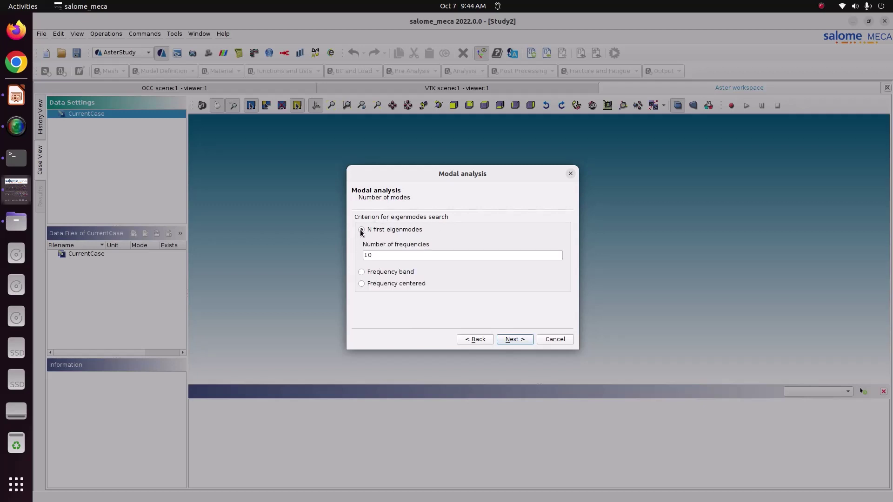
{"action": "left_click_drag", "start_coordinate": [372, 255], "coordinate": [354, 254]}
{"action": "type", "text": "15"}
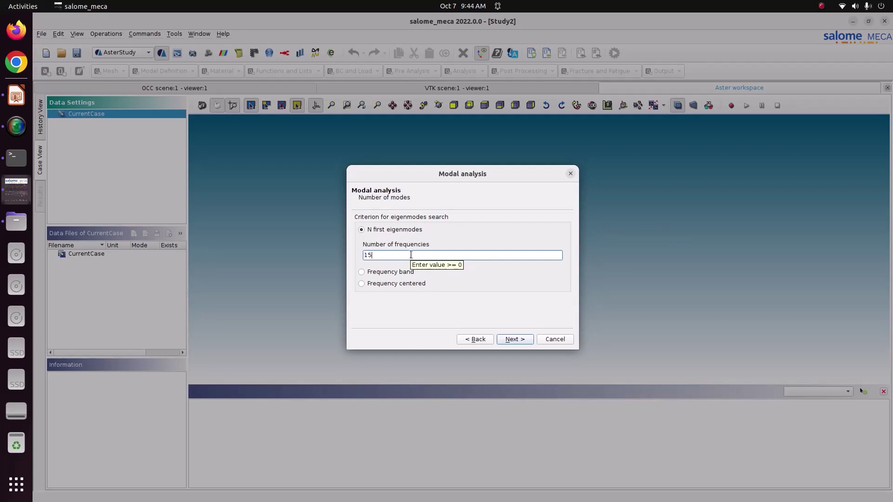
{"action": "left_click_drag", "start_coordinate": [395, 253], "coordinate": [356, 253]}
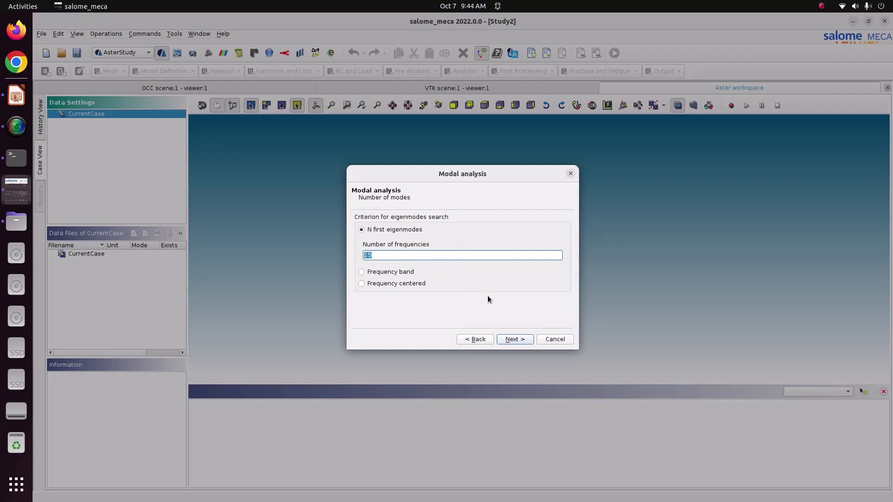
{"action": "left_click", "coordinate": [514, 339]}
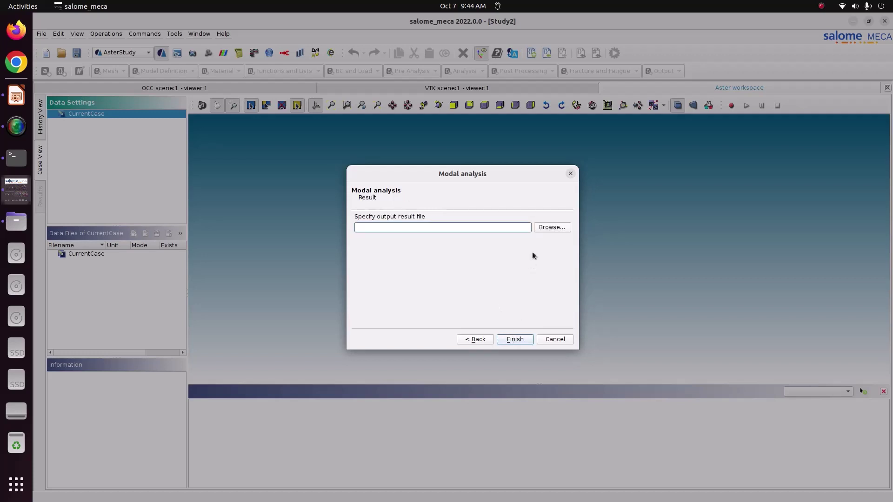
Save results as Modal_1.rmed in Pictures/CODE_ASTER/Tutorial_28 folder and finish the wizard
{"action": "left_click", "coordinate": [546, 231]}
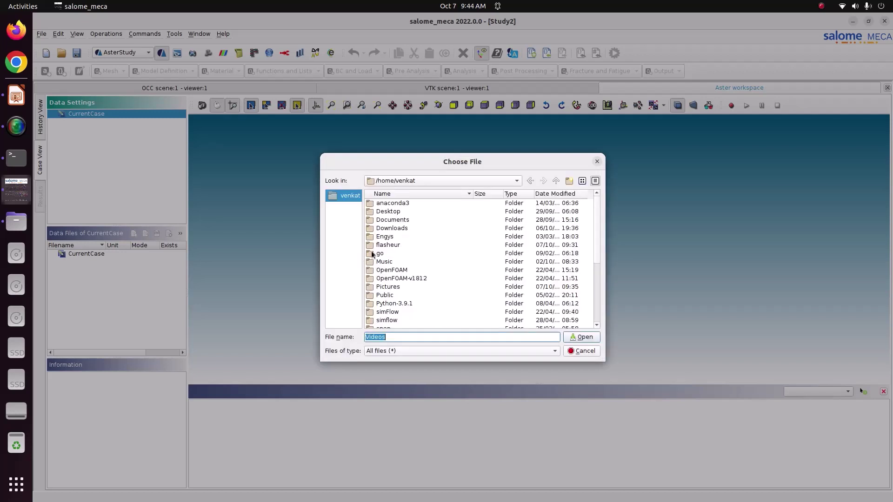
{"action": "double_click", "coordinate": [387, 281]}
{"action": "key", "text": "BackSpace"}
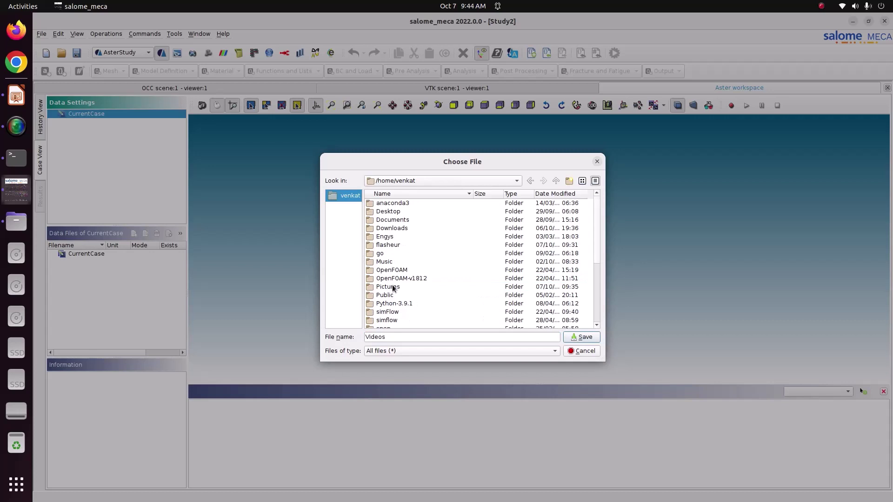
{"action": "double_click", "coordinate": [389, 286]}
{"action": "double_click", "coordinate": [391, 204]}
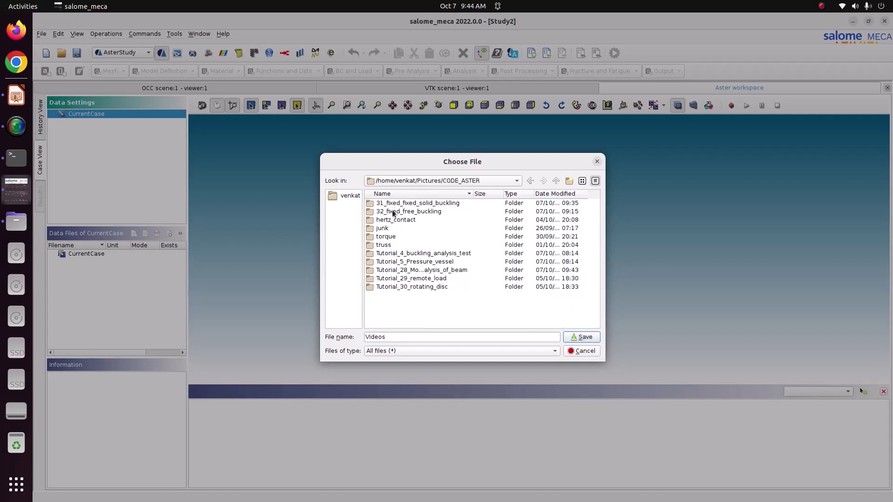
{"action": "double_click", "coordinate": [413, 270]}
{"action": "left_click", "coordinate": [397, 337]}
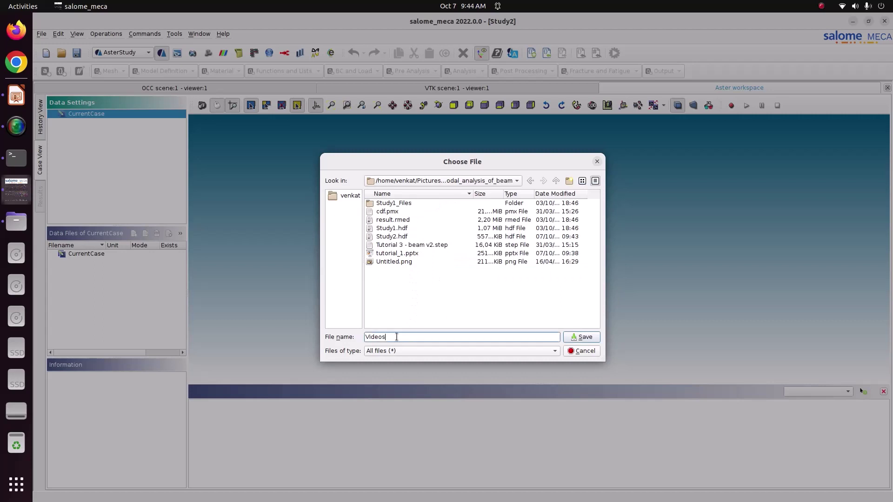
{"action": "left_click_drag", "start_coordinate": [396, 336], "coordinate": [362, 330]}
{"action": "type", "text": "Modal_1.rmed"}
{"action": "left_click_drag", "start_coordinate": [481, 333], "coordinate": [339, 337]}
{"action": "left_click", "coordinate": [587, 340]}
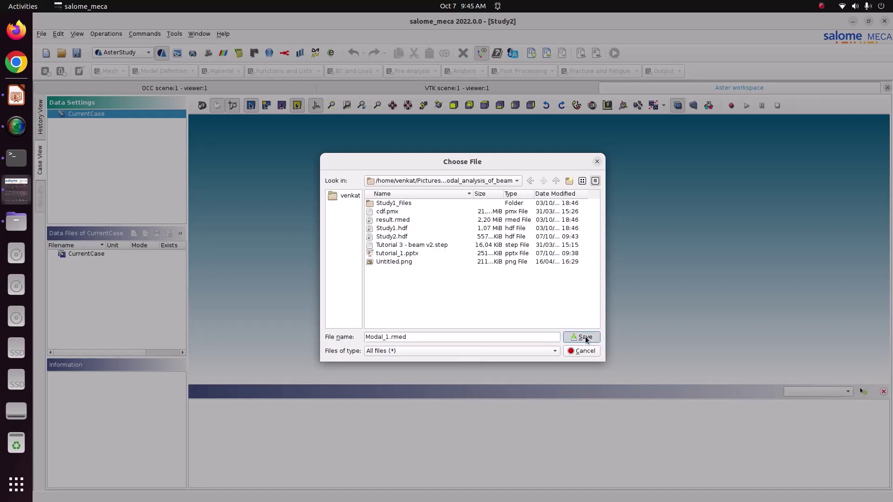
{"action": "left_click", "coordinate": [514, 339]}
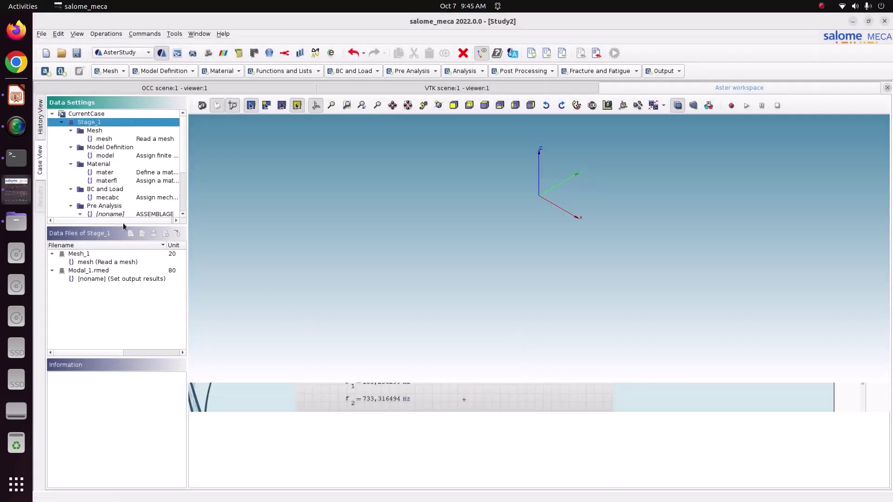
Review the CALC_MODES and IMPR_RESU commands in the case tree, then save the study
{"action": "left_click_drag", "start_coordinate": [123, 223], "coordinate": [130, 293]}
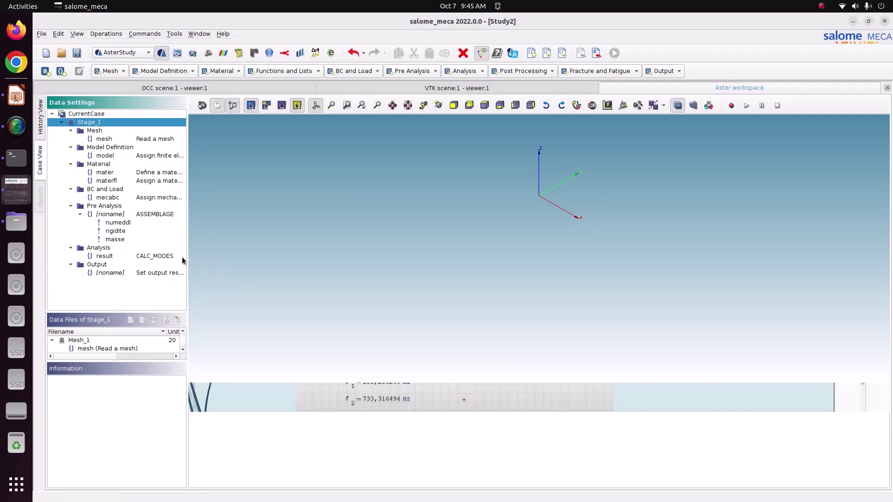
{"action": "left_click", "coordinate": [100, 207]}
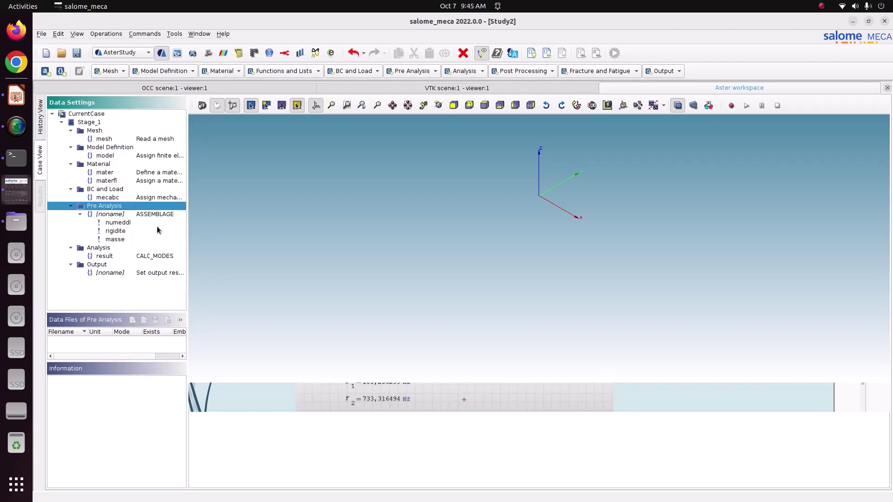
{"action": "left_click", "coordinate": [154, 257]}
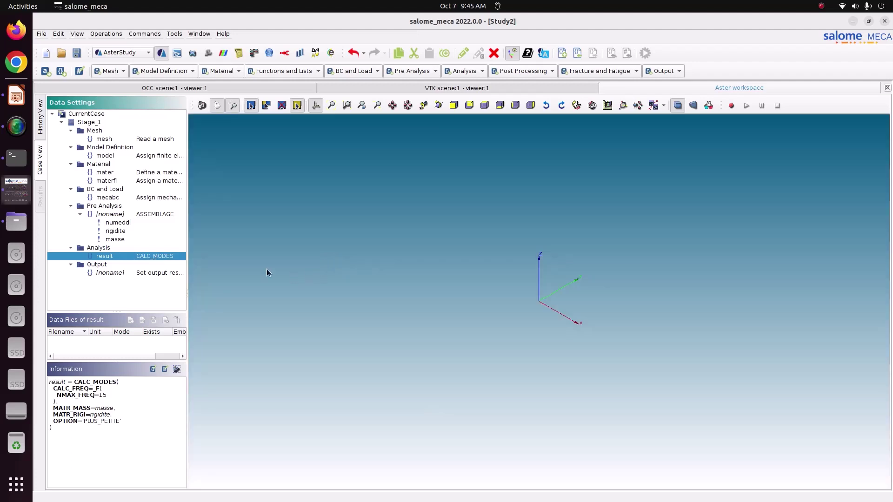
{"action": "left_click", "coordinate": [144, 274]}
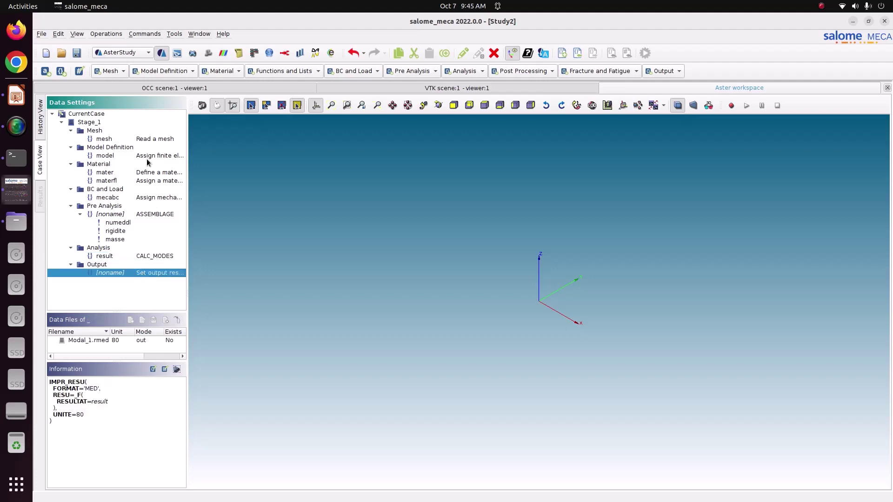
{"action": "left_click", "coordinate": [77, 54]}
In History View, enable Stage_1, set log auto-refresh to 5s and run the case
{"action": "left_click", "coordinate": [43, 128]}
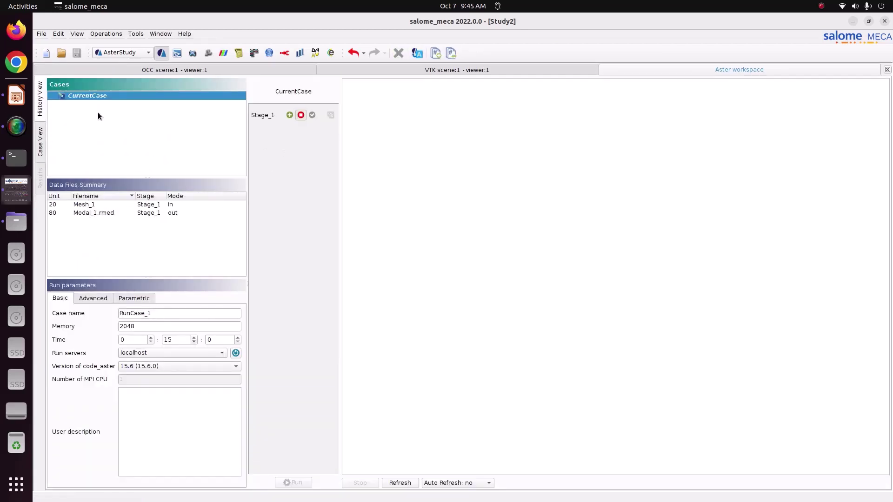
{"action": "left_click", "coordinate": [288, 115]}
{"action": "left_click", "coordinate": [331, 115]}
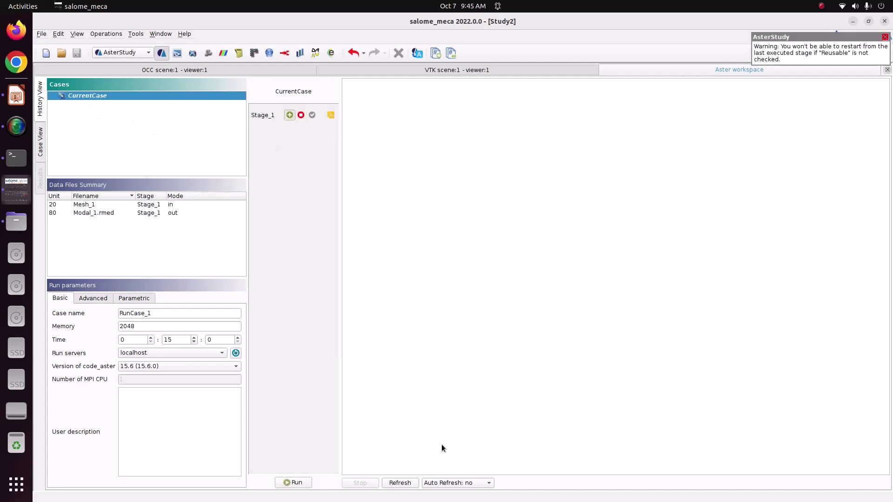
{"action": "left_click", "coordinate": [455, 483]}
{"action": "left_click", "coordinate": [469, 442]}
{"action": "left_click", "coordinate": [296, 483]}
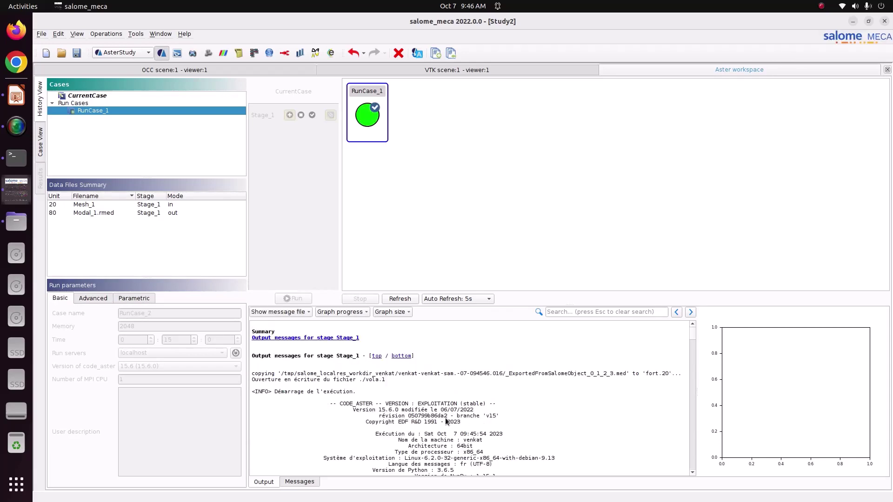
Scroll the run log and highlight the DIAGNOSTIC JOB : OK lines
{"action": "left_click_drag", "start_coordinate": [695, 337], "coordinate": [685, 481]}
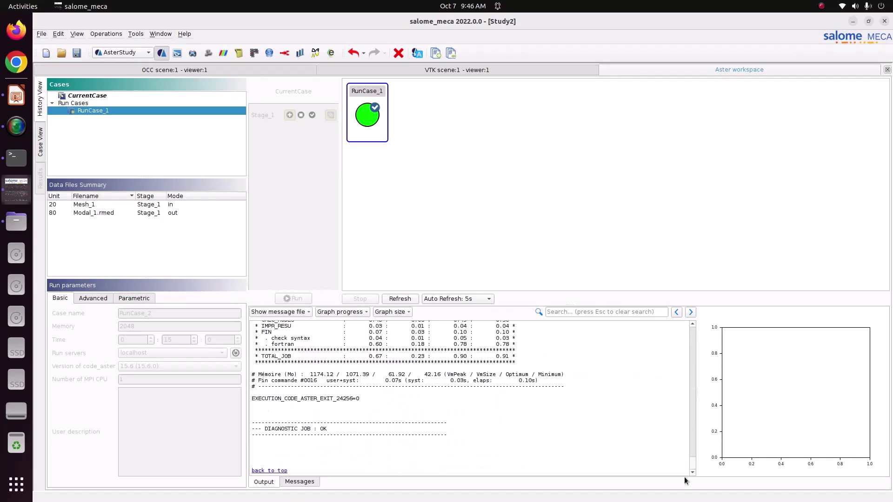
{"action": "left_click_drag", "start_coordinate": [261, 422], "coordinate": [371, 444]}
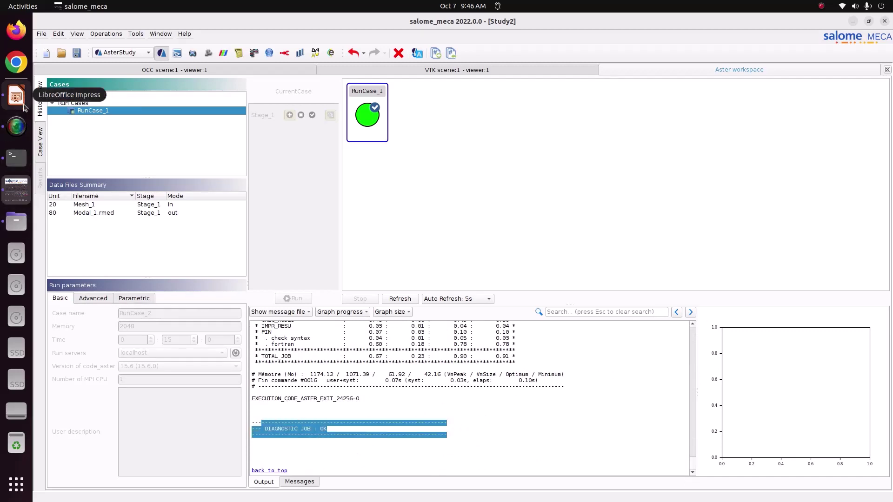
{"action": "left_click", "coordinate": [126, 53]}
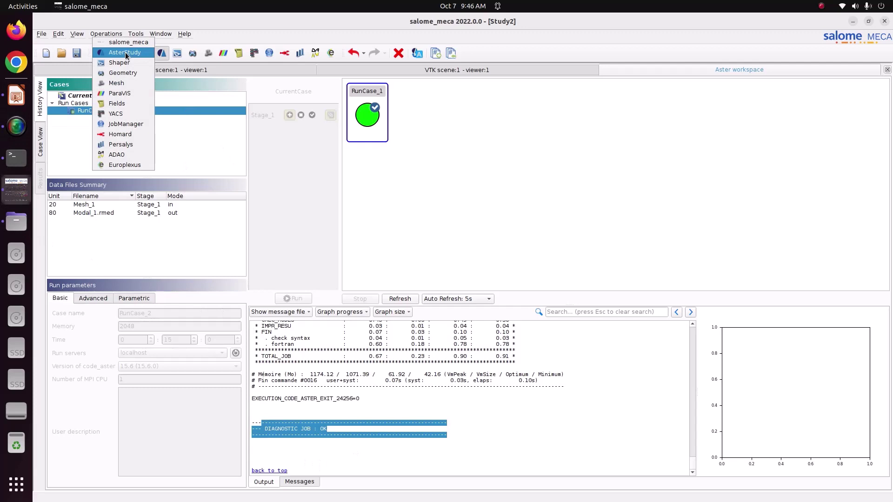
{"action": "left_click", "coordinate": [125, 53]}
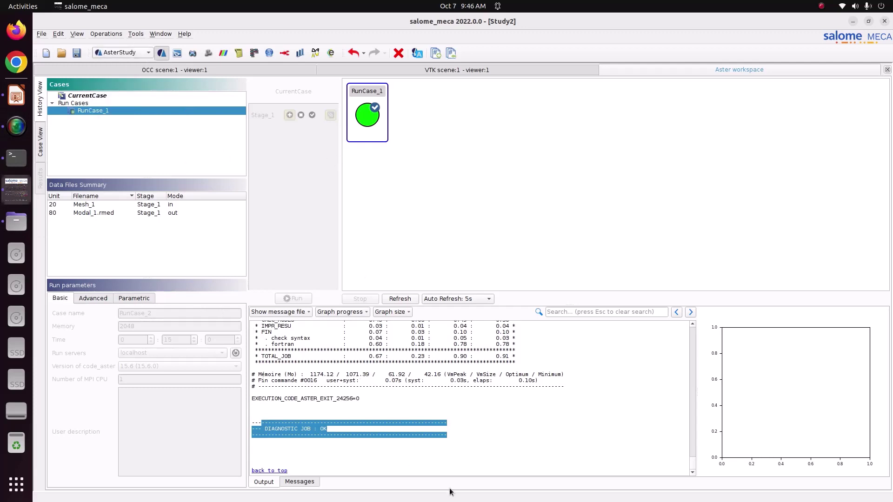
Browse Files to Pictures/CODE_ASTER/Tutorial_28_Modal_analysis_of_beam, clearing the RunCase_1 selection in salome_meca
{"action": "left_click", "coordinate": [14, 224]}
{"action": "left_click", "coordinate": [88, 169]}
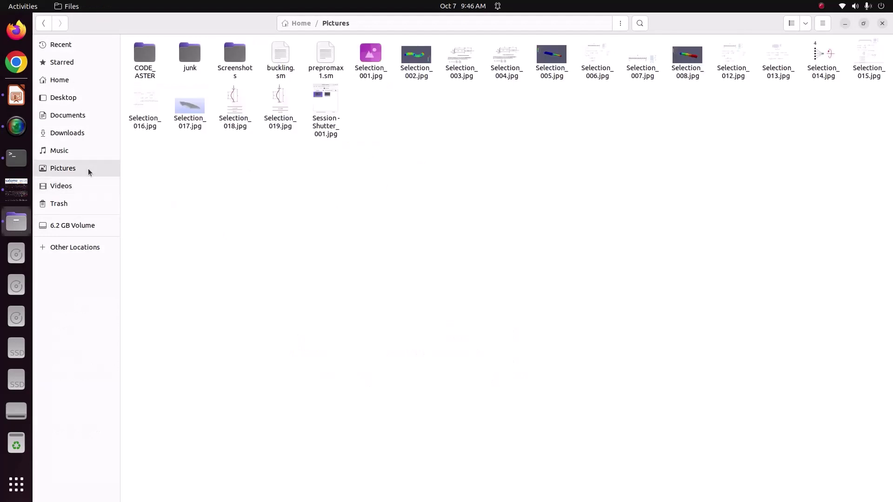
{"action": "double_click", "coordinate": [144, 56]}
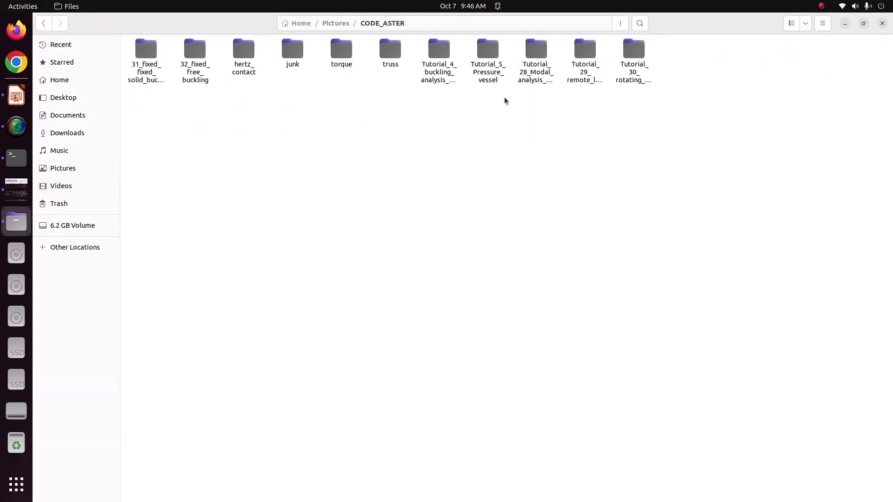
{"action": "double_click", "coordinate": [535, 81]}
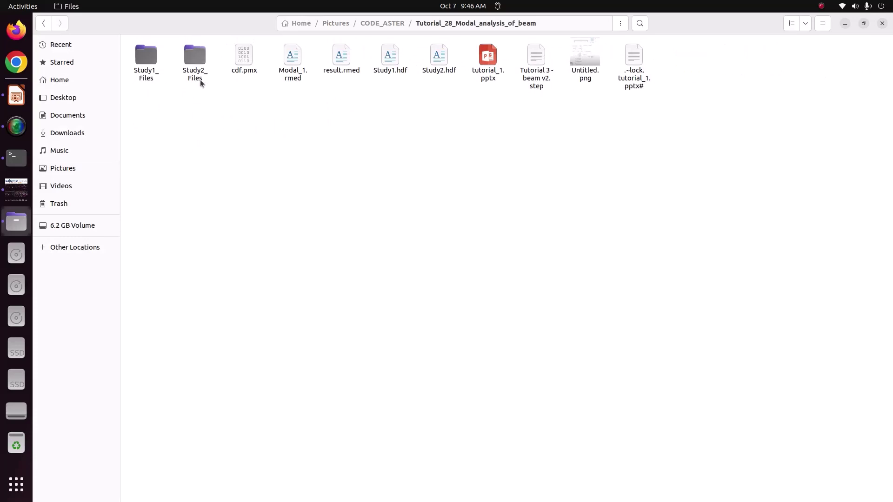
{"action": "left_click", "coordinate": [16, 188]}
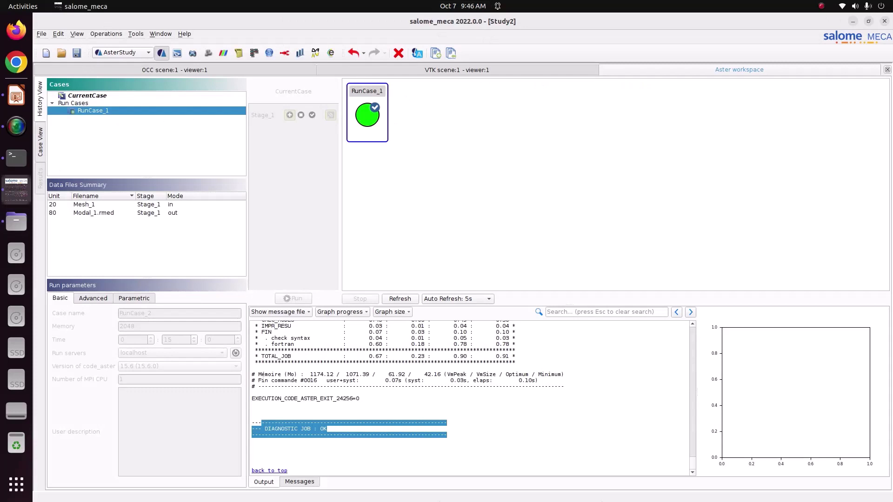
{"action": "left_click", "coordinate": [600, 230]}
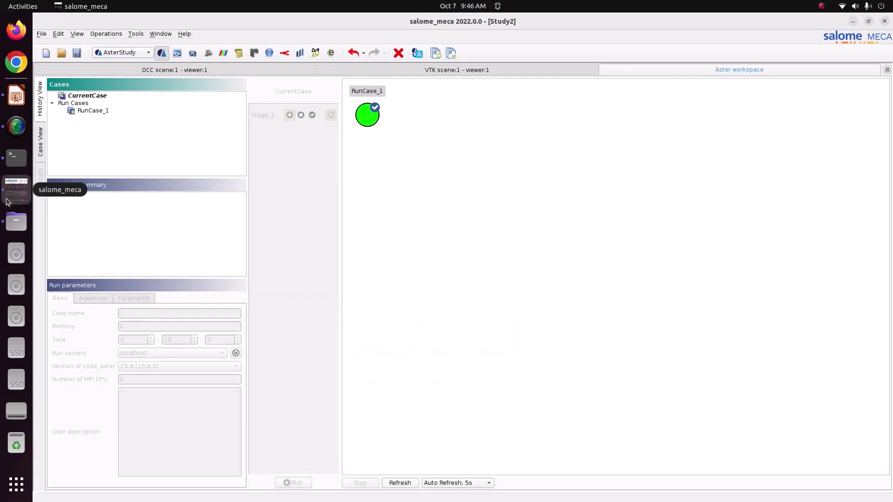
{"action": "left_click", "coordinate": [16, 221]}
Open Study2_Files/RunCase_1/Result-Stage_1/message with Text Editor
{"action": "double_click", "coordinate": [191, 60]}
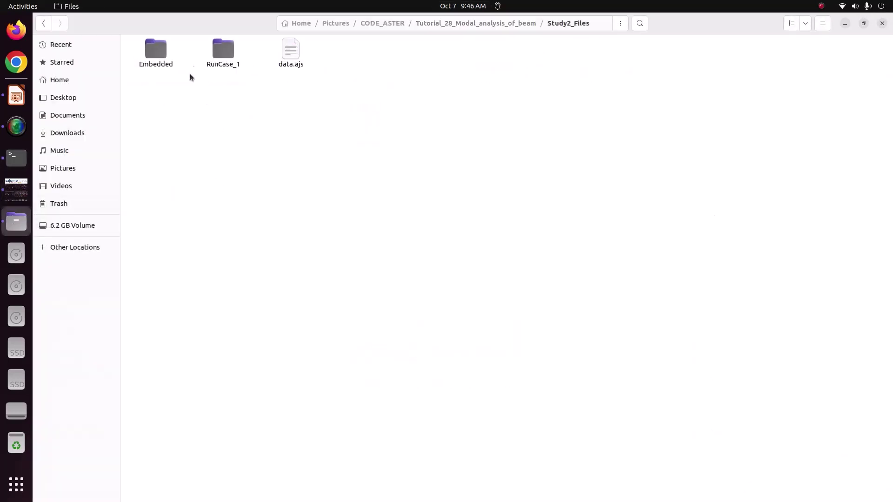
{"action": "double_click", "coordinate": [217, 58]}
{"action": "double_click", "coordinate": [235, 70]}
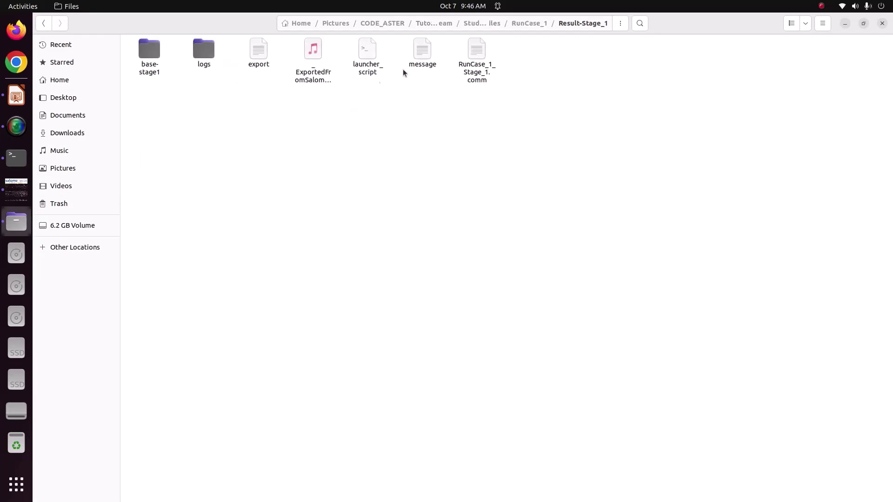
{"action": "left_click", "coordinate": [419, 55]}
{"action": "right_click", "coordinate": [419, 56]}
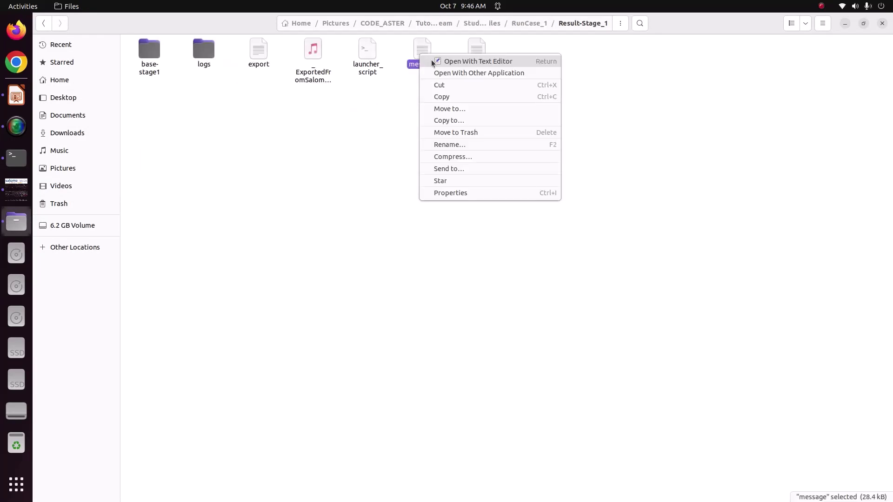
{"action": "left_click", "coordinate": [426, 61]}
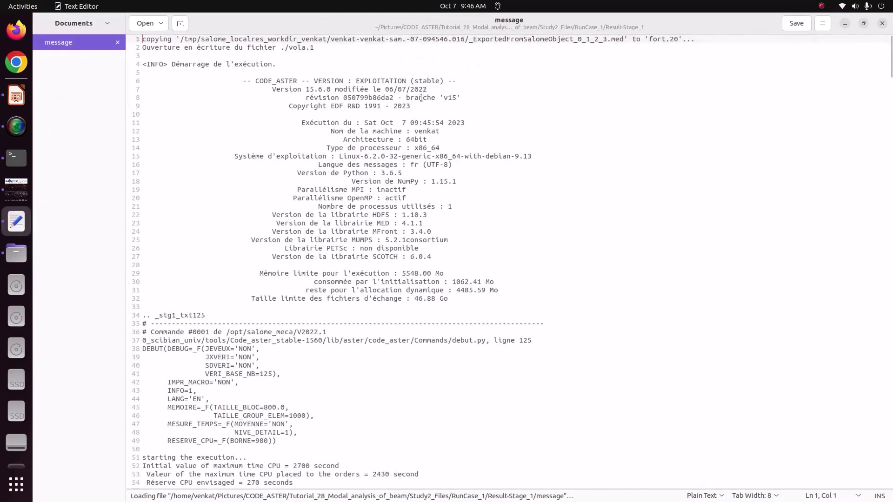
Scroll the message log to the frequency table and highlight the first frequency 1.82046E+02
{"action": "left_click_drag", "start_coordinate": [890, 65], "coordinate": [890, 325]}
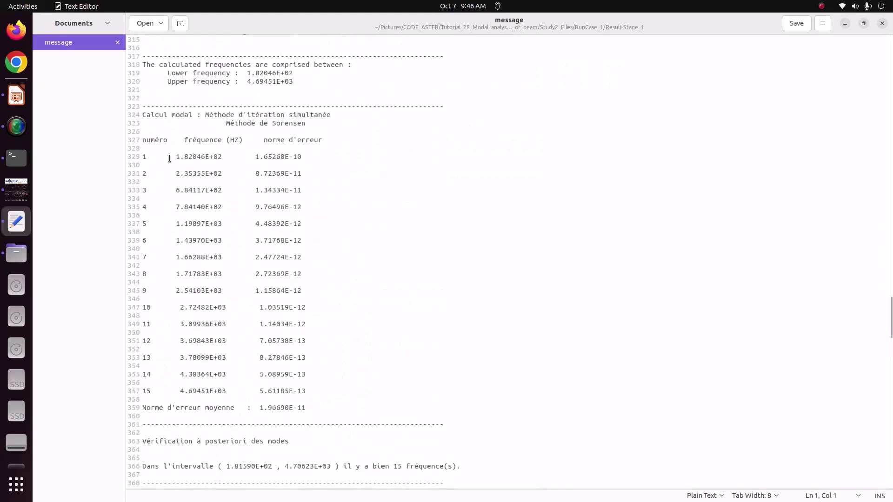
{"action": "left_click", "coordinate": [174, 159]}
{"action": "left_click_drag", "start_coordinate": [175, 159], "coordinate": [206, 163]}
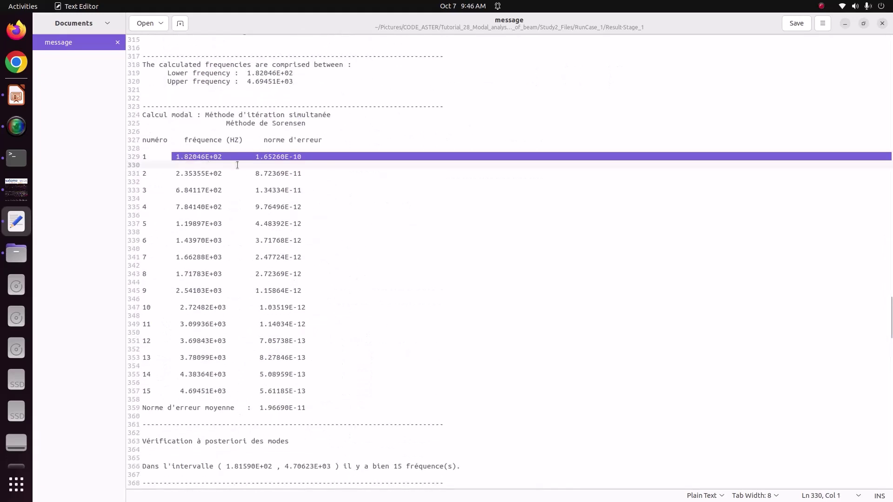
{"action": "left_click", "coordinate": [223, 157]}
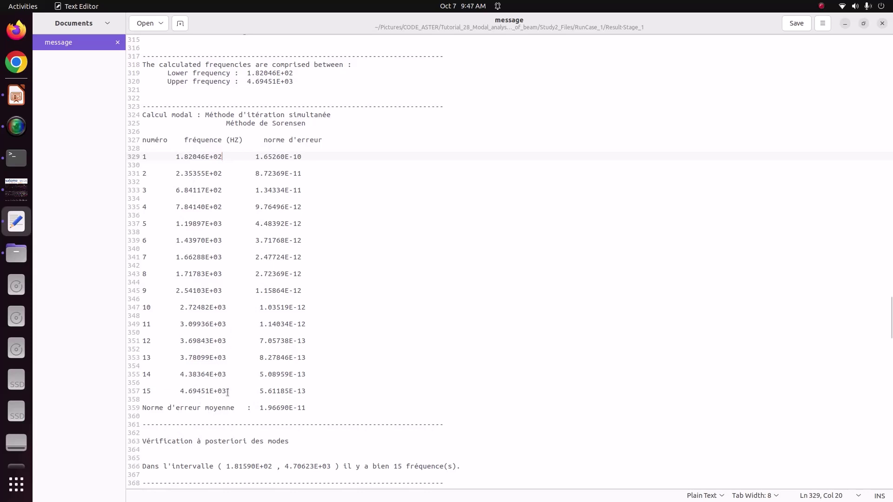
{"action": "left_click_drag", "start_coordinate": [175, 157], "coordinate": [220, 157]}
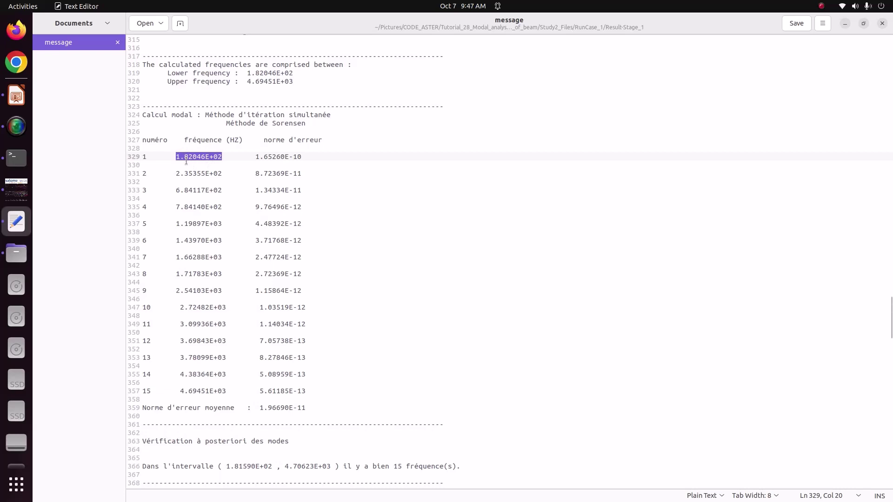
Switch salome_meca to the ParaViS post-processing module
{"action": "left_click", "coordinate": [17, 192]}
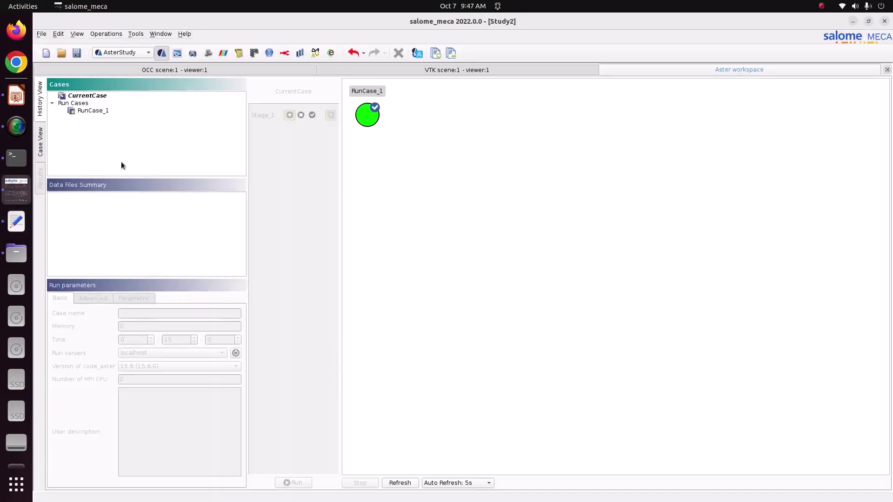
{"action": "left_click", "coordinate": [106, 33]}
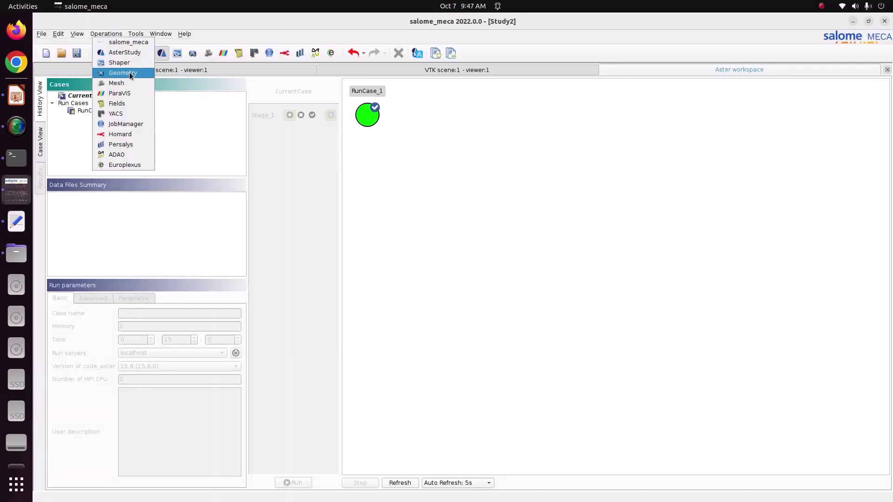
{"action": "left_click", "coordinate": [130, 89]}
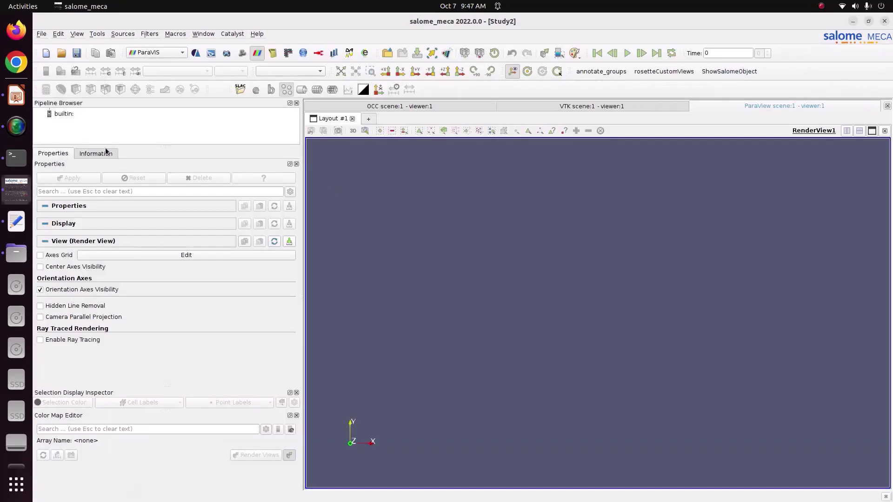
Open a file from the builtin: server, browsing to Pictures/CODE_ASTER/Tutorial_28_Modal_analysis_of_beam
{"action": "left_click", "coordinate": [75, 115]}
{"action": "right_click", "coordinate": [74, 116]}
{"action": "left_click", "coordinate": [77, 121]}
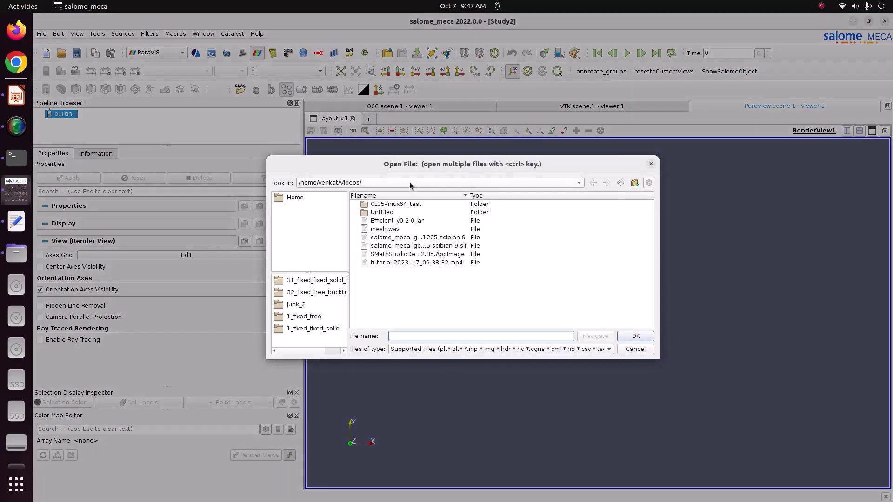
{"action": "left_click", "coordinate": [412, 183]}
{"action": "left_click", "coordinate": [386, 171]}
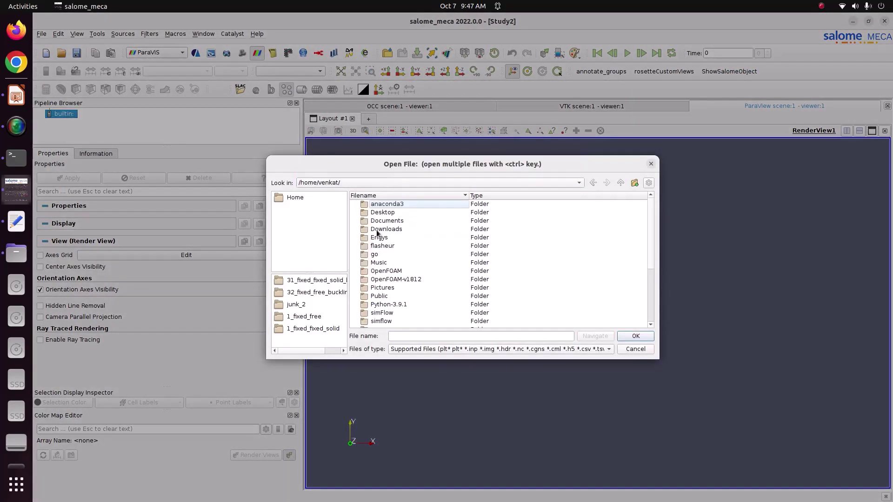
{"action": "double_click", "coordinate": [397, 289]}
{"action": "double_click", "coordinate": [393, 207]}
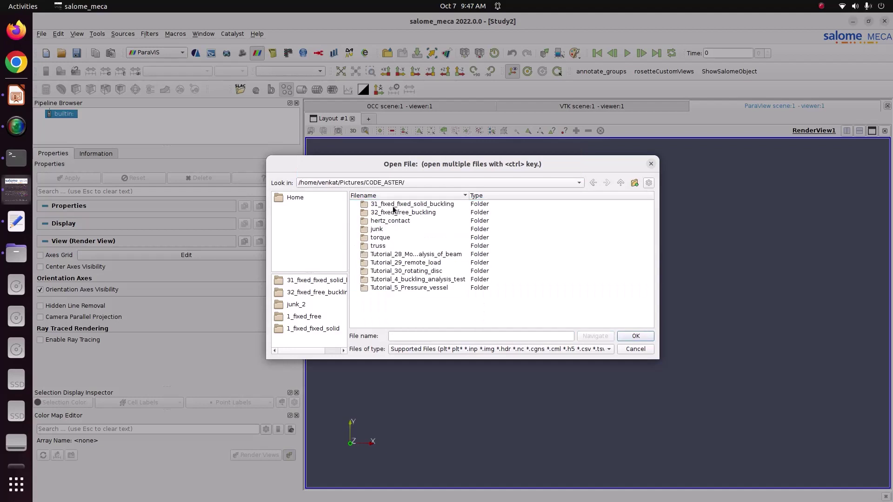
{"action": "double_click", "coordinate": [411, 255]}
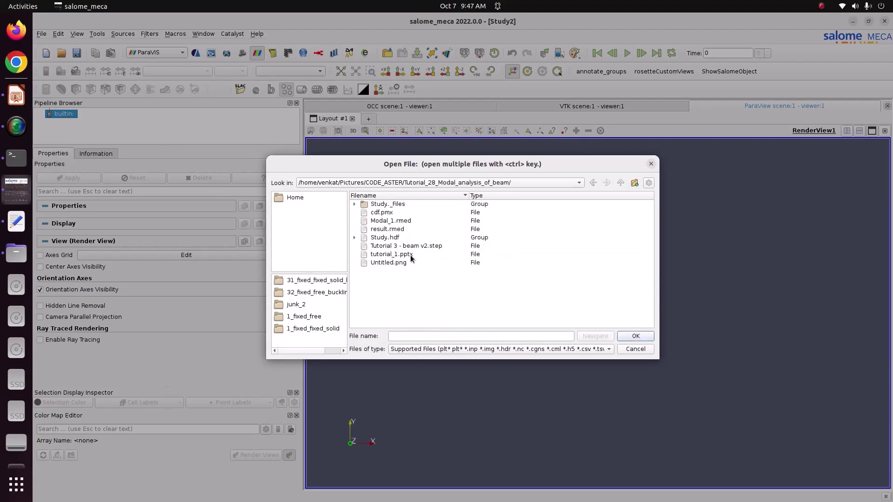
Open Modal_1.rmed, apply it in Properties and tilt the view to show the beam
{"action": "left_click", "coordinate": [383, 222]}
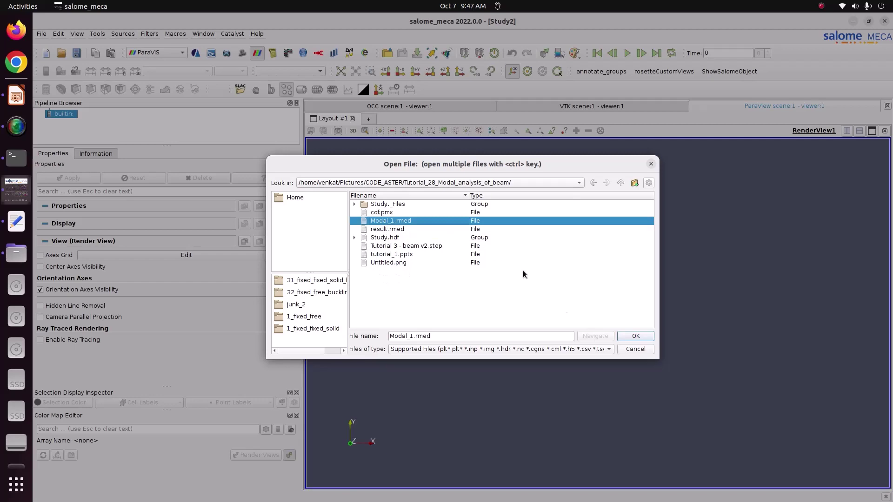
{"action": "left_click", "coordinate": [634, 336]}
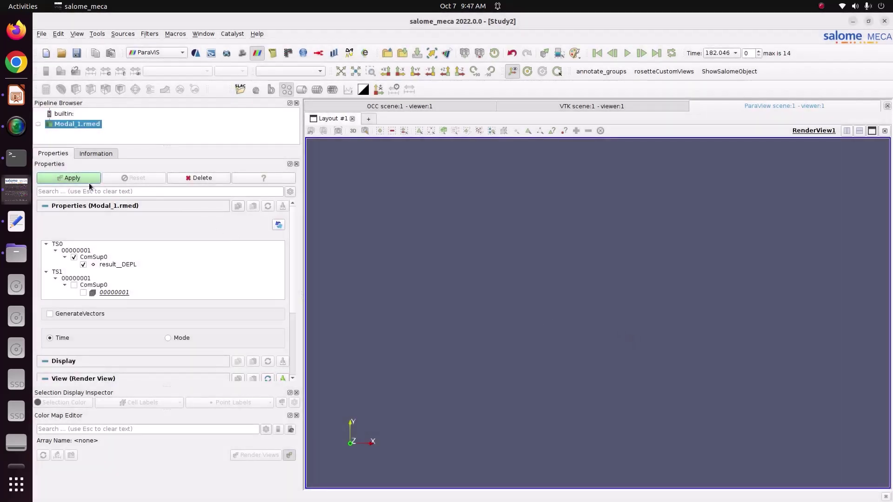
{"action": "left_click", "coordinate": [72, 178]}
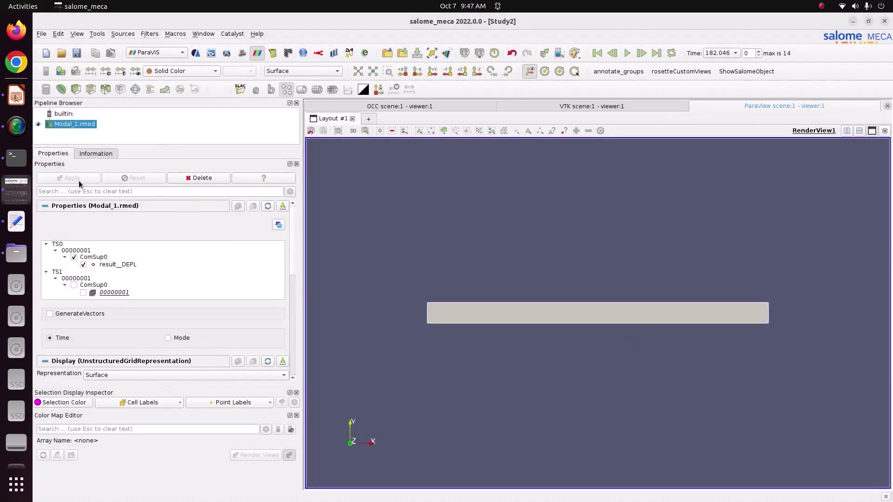
{"action": "left_click_drag", "start_coordinate": [612, 299], "coordinate": [732, 111]}
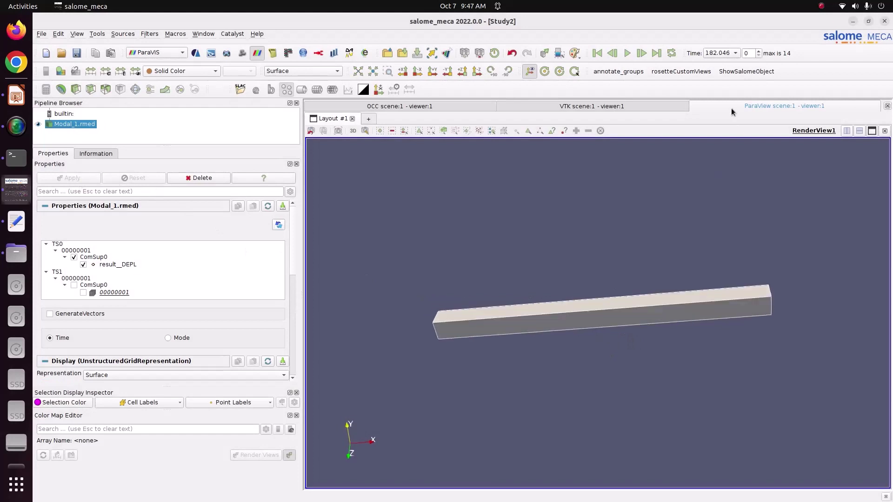
Inspect the Time list of 15 frequency steps from 182.046 to 4694.51
{"action": "left_click", "coordinate": [720, 54]}
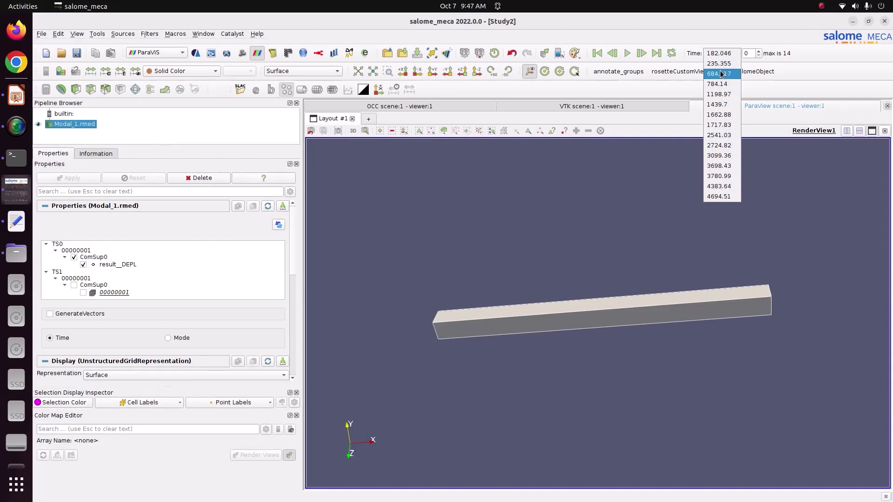
{"action": "left_click", "coordinate": [579, 266]}
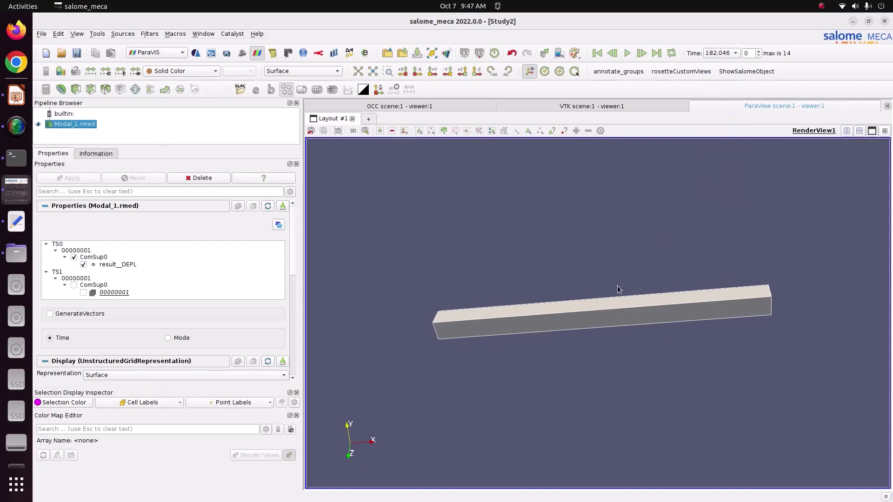
{"action": "left_click", "coordinate": [720, 54]}
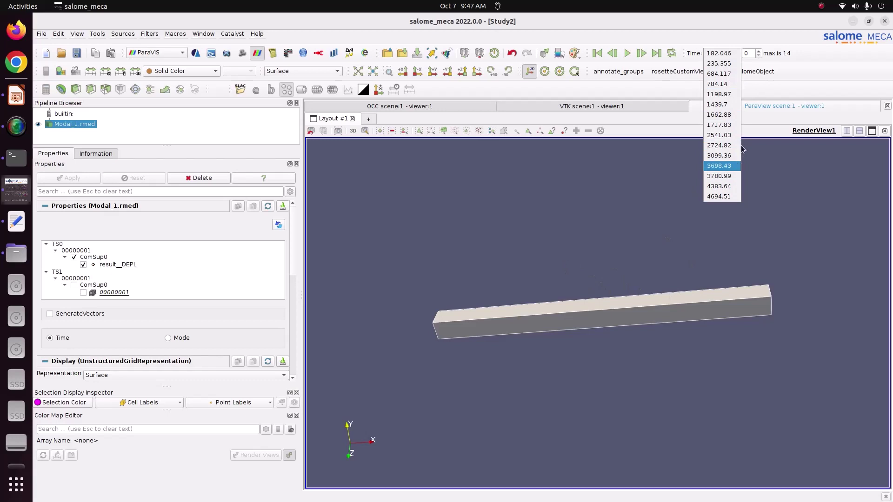
{"action": "left_click", "coordinate": [565, 292]}
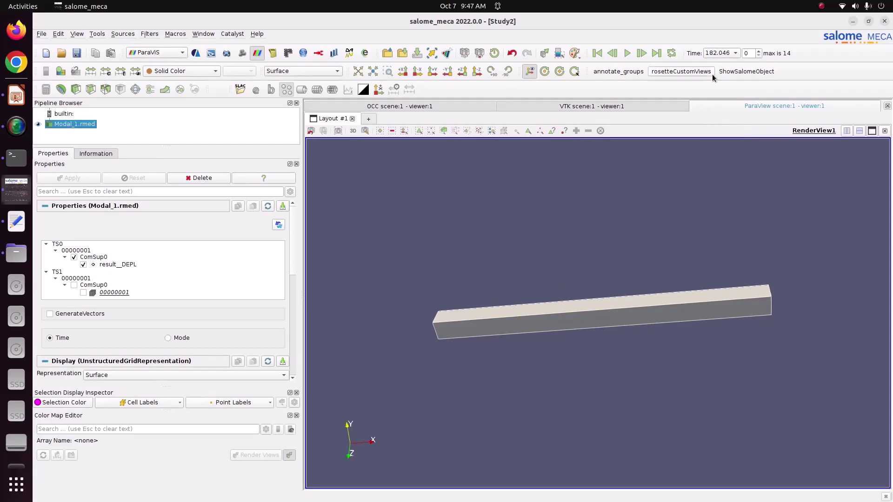
{"action": "left_click", "coordinate": [715, 54]}
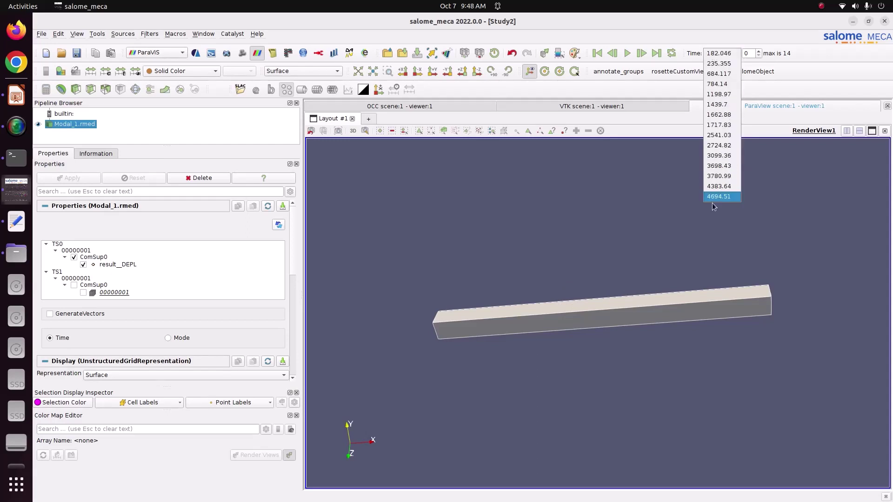
{"action": "left_click", "coordinate": [638, 242]}
{"action": "left_click", "coordinate": [720, 54]}
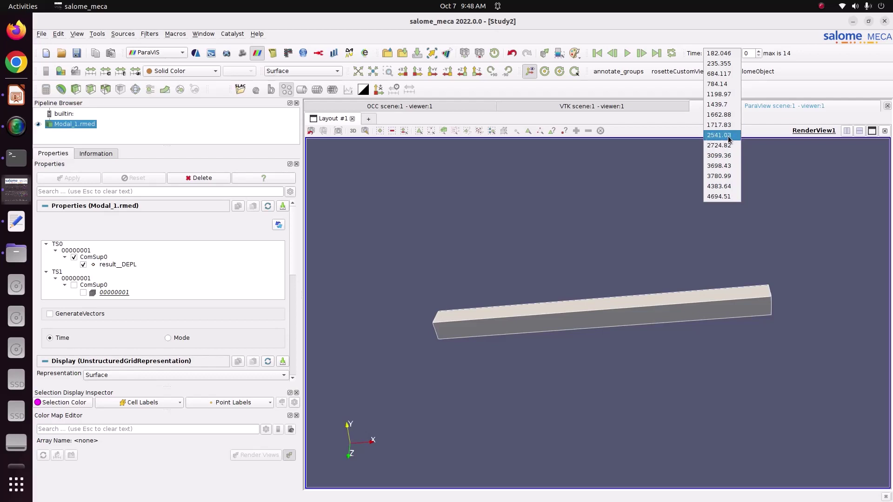
Show the 2541.03 time step with the beam coloured by result__DEPL
{"action": "left_click", "coordinate": [730, 139]}
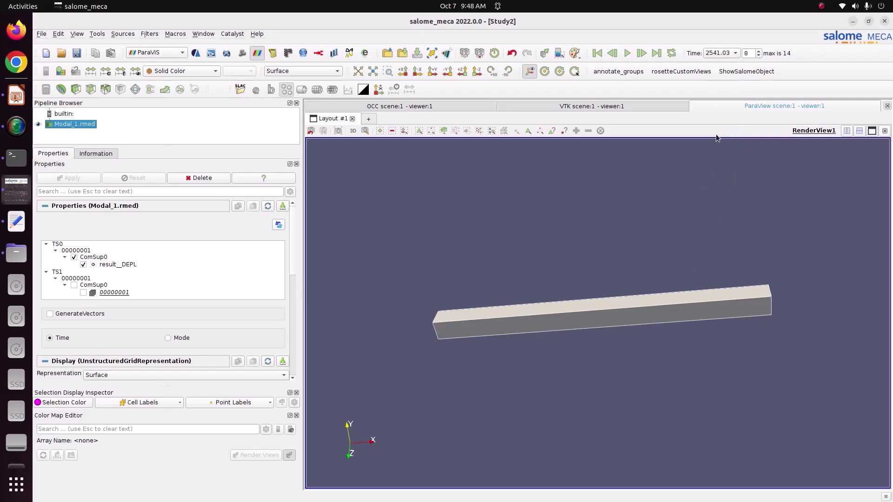
{"action": "left_click", "coordinate": [185, 72]}
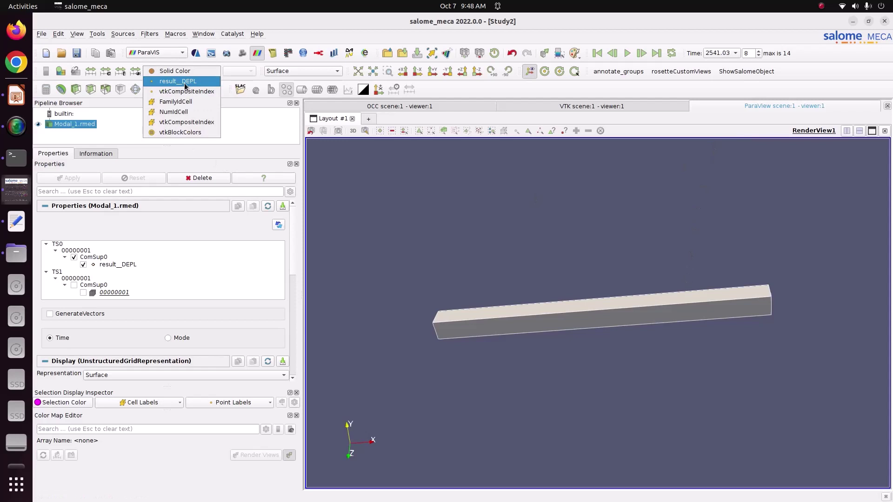
{"action": "left_click", "coordinate": [186, 83]}
{"action": "mouse_move", "coordinate": [634, 292]}
{"action": "left_mouse_down"}
{"action": "mouse_move", "coordinate": [654, 309]}
{"action": "mouse_move", "coordinate": [644, 305]}
{"action": "left_mouse_up"}
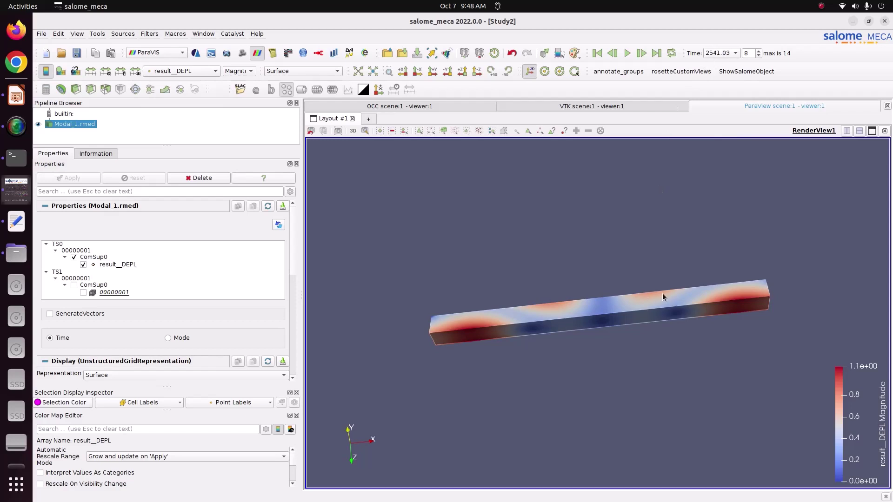
Add a Warp By Vector filter with scale factor 0.0469133 and inspect the deformed beam
{"action": "left_click", "coordinate": [164, 89]}
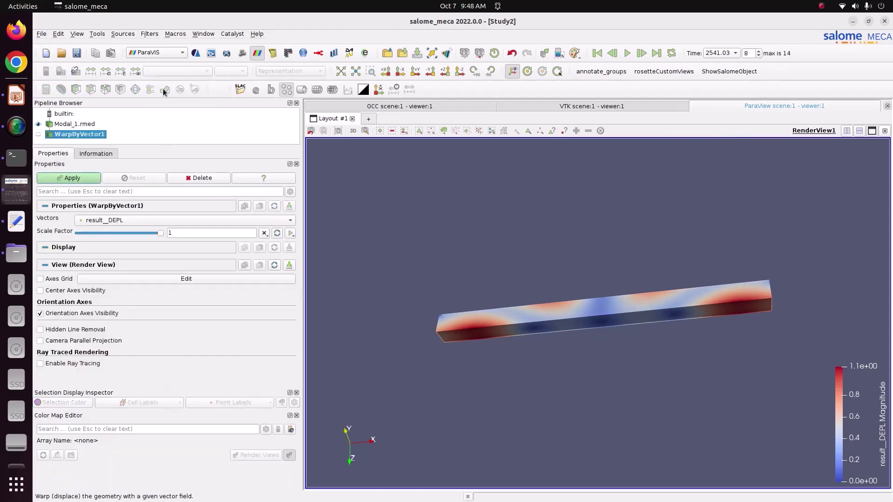
{"action": "left_click", "coordinate": [93, 179]}
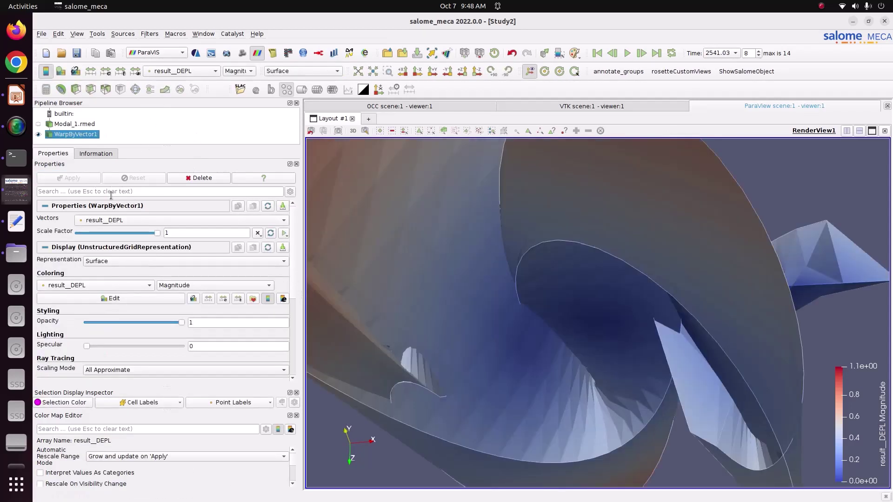
{"action": "left_click_drag", "start_coordinate": [158, 233], "coordinate": [104, 230]}
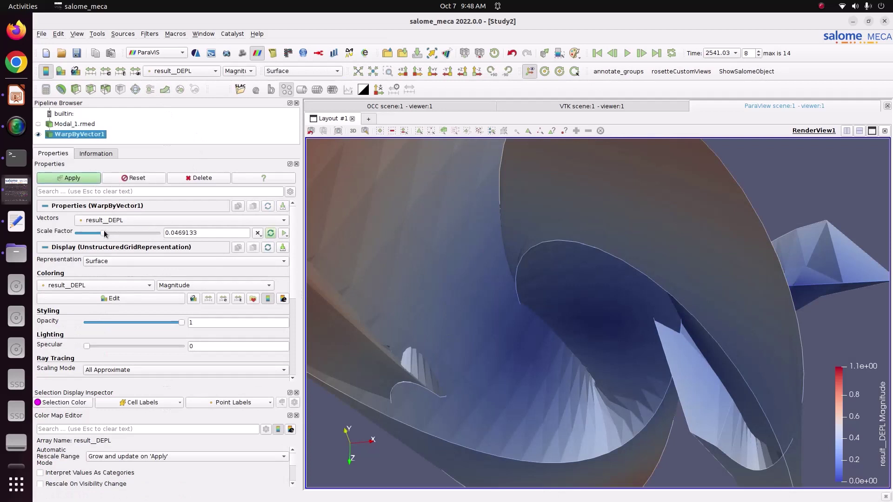
{"action": "left_click", "coordinate": [82, 180]}
{"action": "left_click_drag", "start_coordinate": [414, 212], "coordinate": [461, 114]}
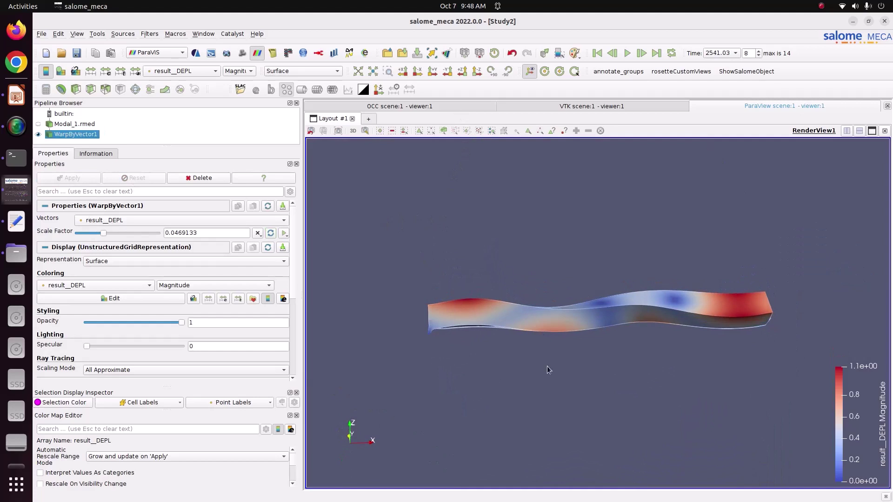
{"action": "left_click_drag", "start_coordinate": [547, 366], "coordinate": [548, 406]}
{"action": "left_click_drag", "start_coordinate": [657, 312], "coordinate": [514, 353]}
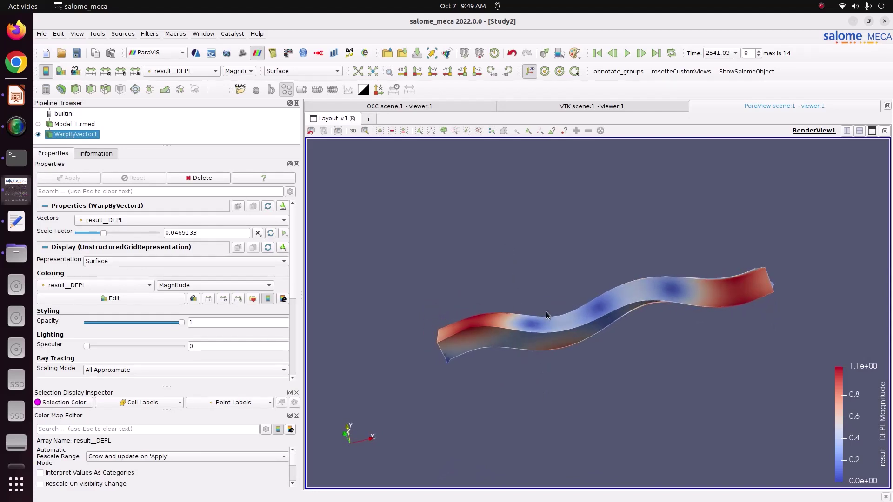
Display the first mode at 182.046 and rotate to view the beam's top face
{"action": "left_click", "coordinate": [718, 55]}
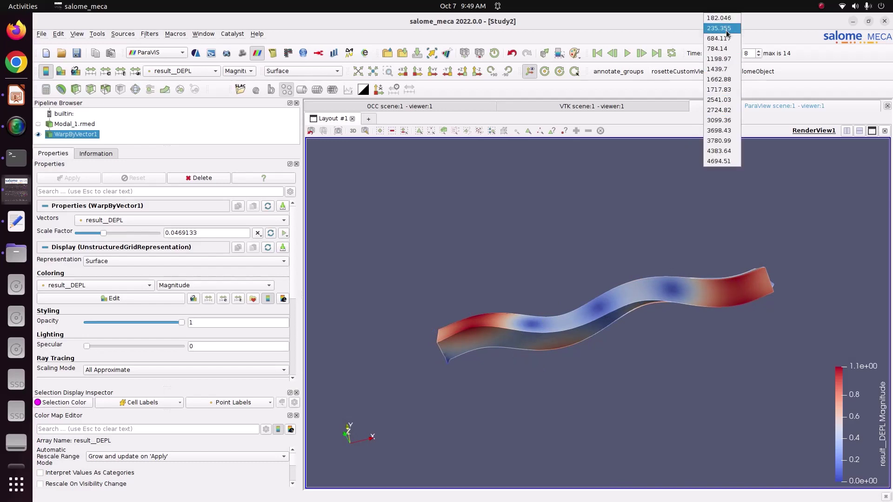
{"action": "left_click", "coordinate": [719, 18]}
{"action": "left_click_drag", "start_coordinate": [671, 202], "coordinate": [536, 128]}
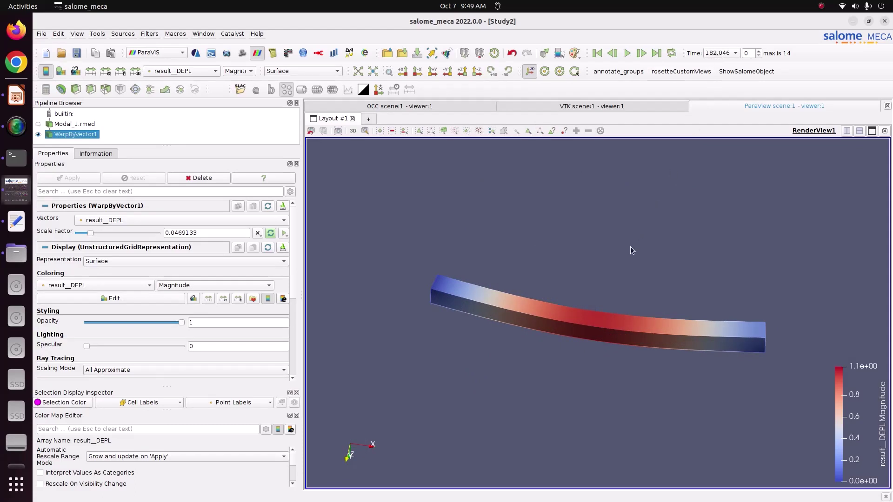
{"action": "left_click_drag", "start_coordinate": [620, 352], "coordinate": [654, 337]}
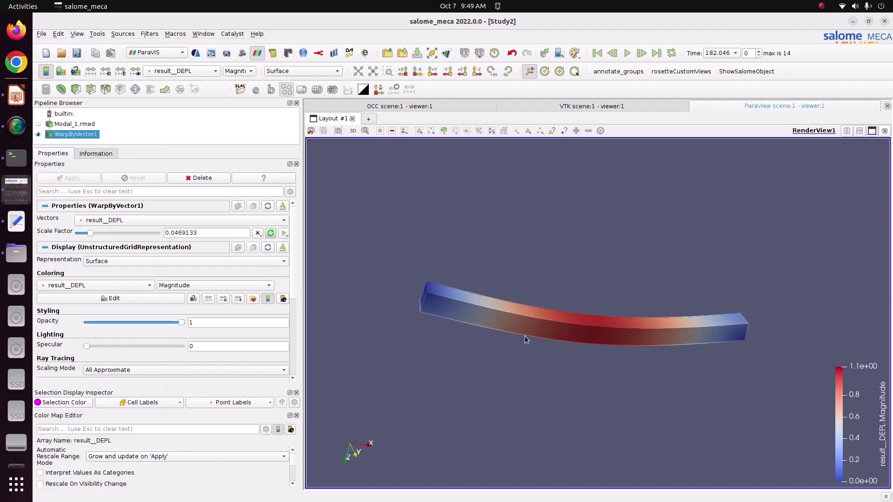
View the 235.355 and 684.117 mode shapes, rotating the beam to inspect each
{"action": "left_click", "coordinate": [716, 54]}
{"action": "left_click", "coordinate": [721, 60]}
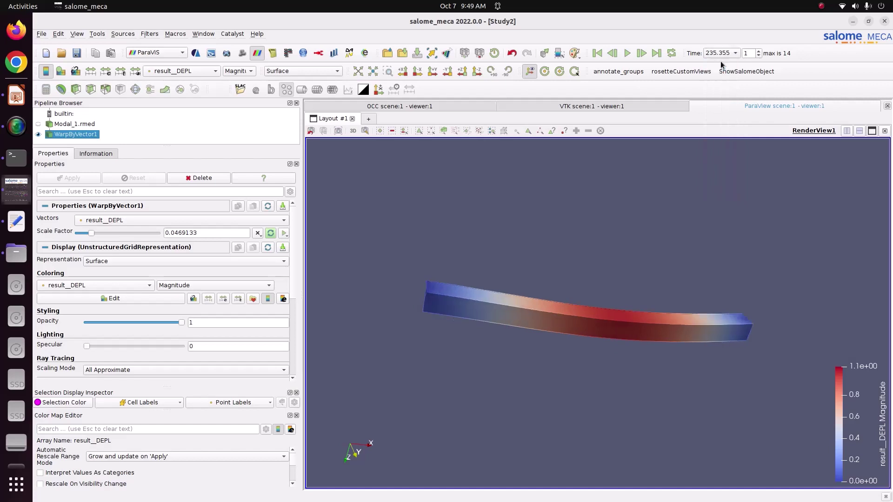
{"action": "left_click_drag", "start_coordinate": [659, 210], "coordinate": [677, 303]}
{"action": "left_click", "coordinate": [715, 54]}
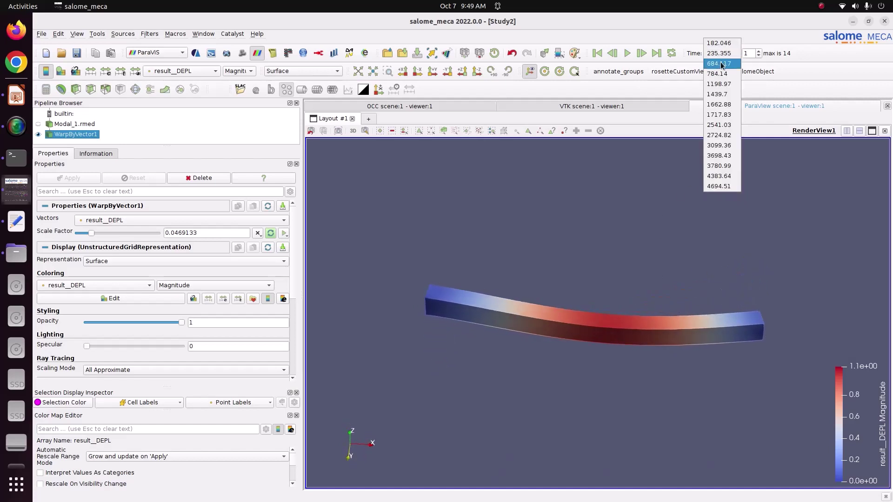
{"action": "left_click", "coordinate": [721, 62]}
{"action": "left_click_drag", "start_coordinate": [665, 231], "coordinate": [663, 280]}
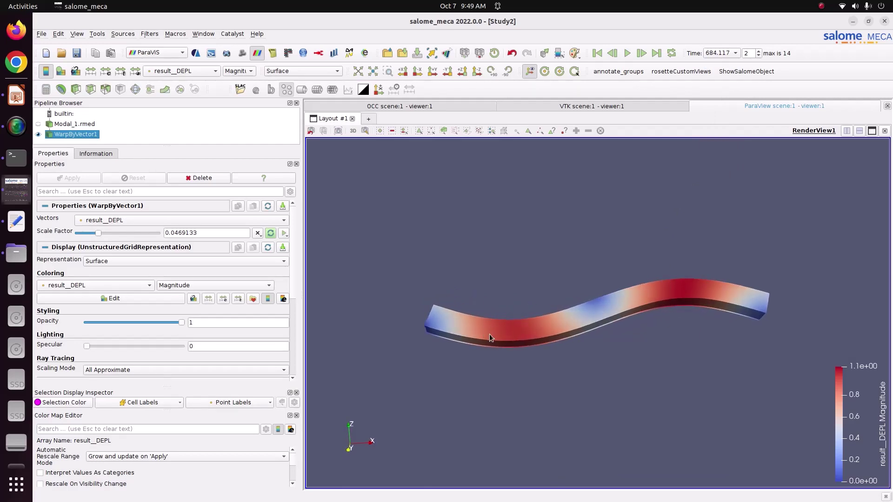
{"action": "left_click_drag", "start_coordinate": [519, 326], "coordinate": [554, 225]}
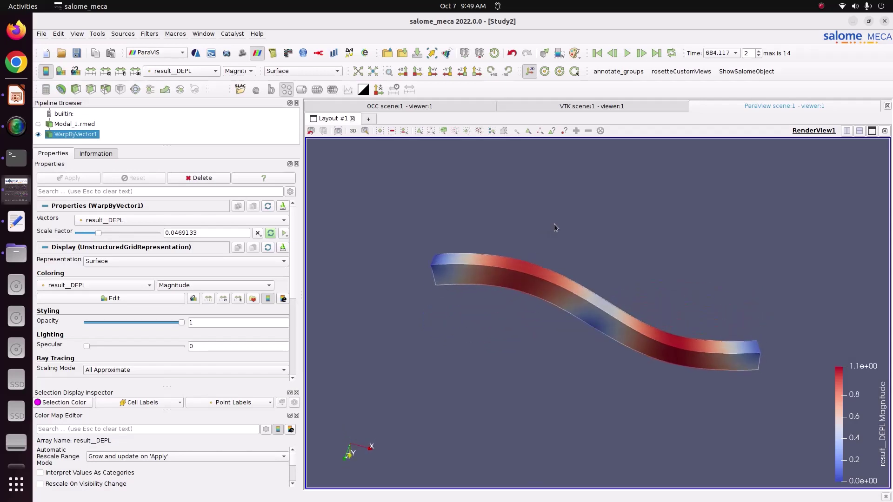
Step to the 784.14 and then 1198.97 mode shapes and inspect the latter
{"action": "left_click", "coordinate": [723, 53]}
{"action": "left_click", "coordinate": [725, 63]}
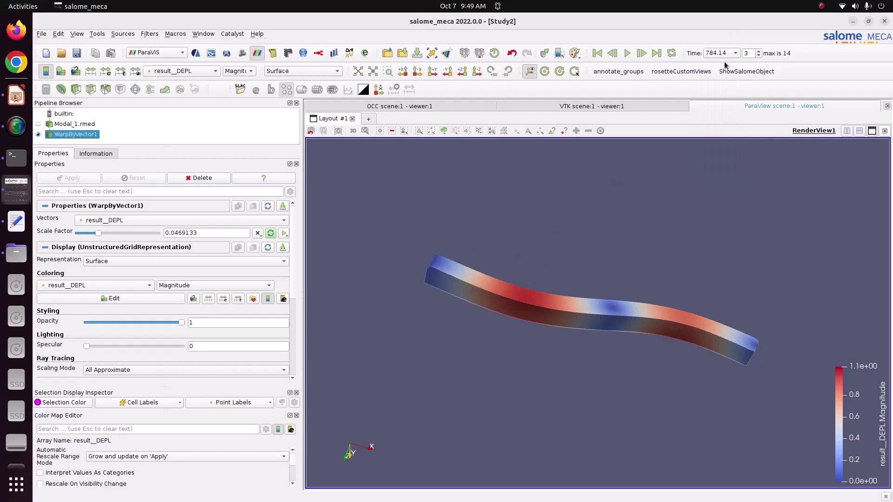
{"action": "left_click", "coordinate": [720, 53]}
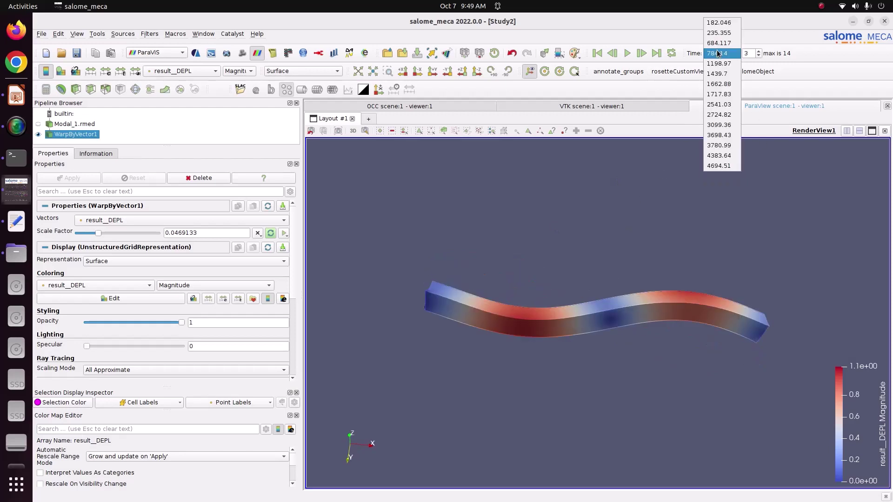
{"action": "left_click", "coordinate": [723, 63]}
{"action": "left_click_drag", "start_coordinate": [667, 203], "coordinate": [667, 281]}
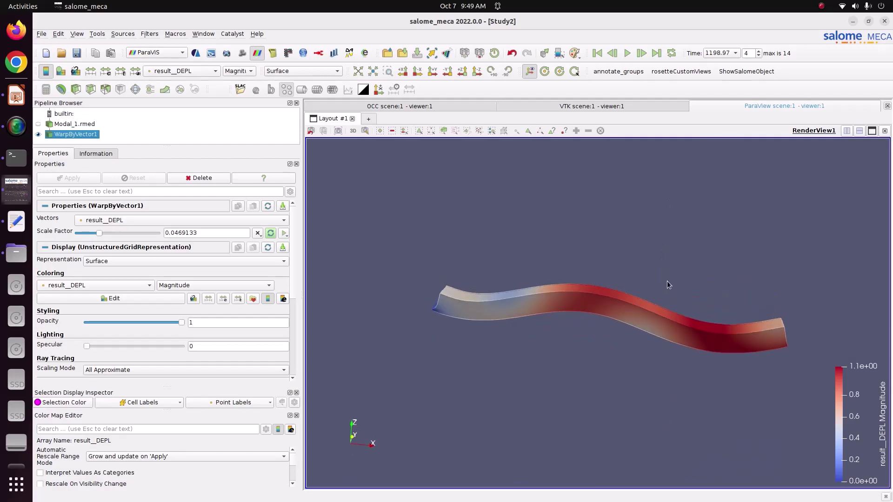
{"action": "left_click", "coordinate": [712, 54]}
{"action": "left_click", "coordinate": [646, 258]}
{"action": "scroll", "coordinate": [295, 465], "scroll_direction": "down", "scroll_amount": 3}
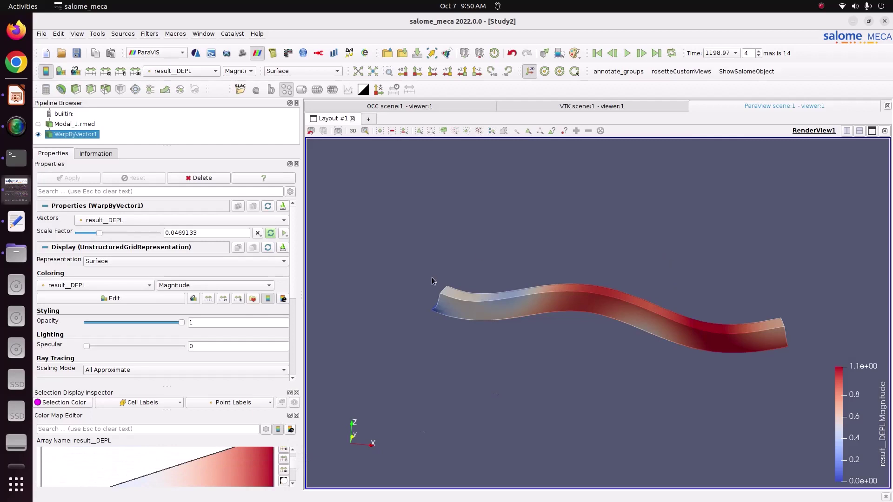